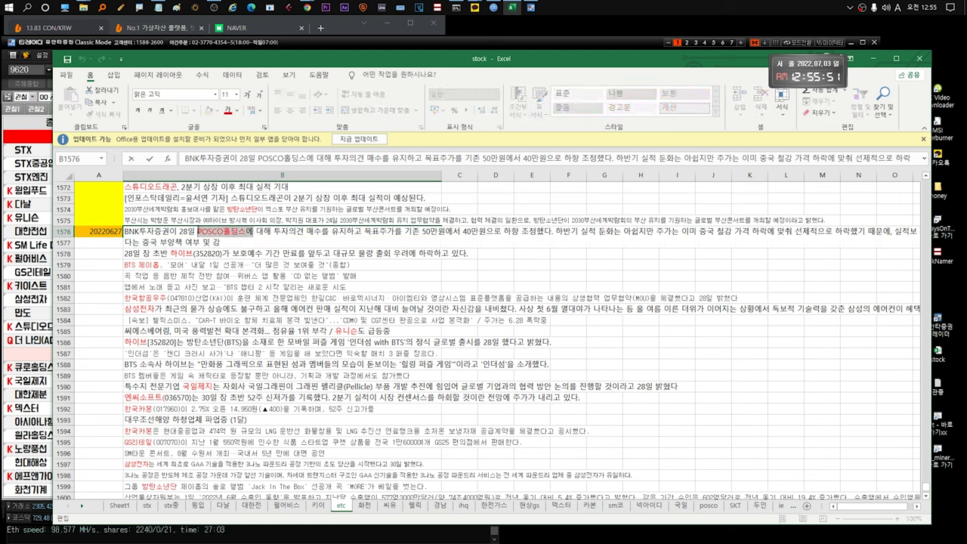
Read the POSCO홀딩스 target-price note dated 20220627 in cells B1576 and B1577 of the etc sheet.
left_click(186, 255)
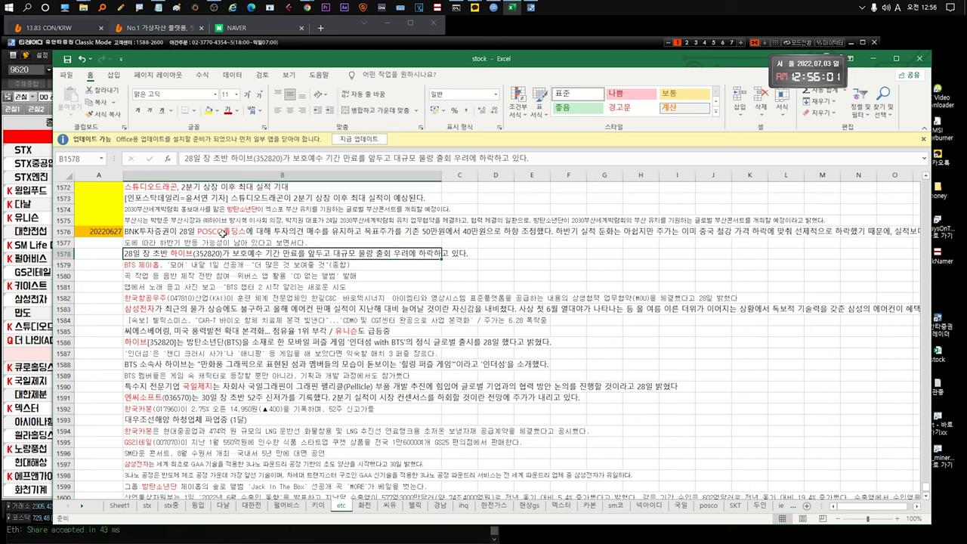
left_click(226, 233)
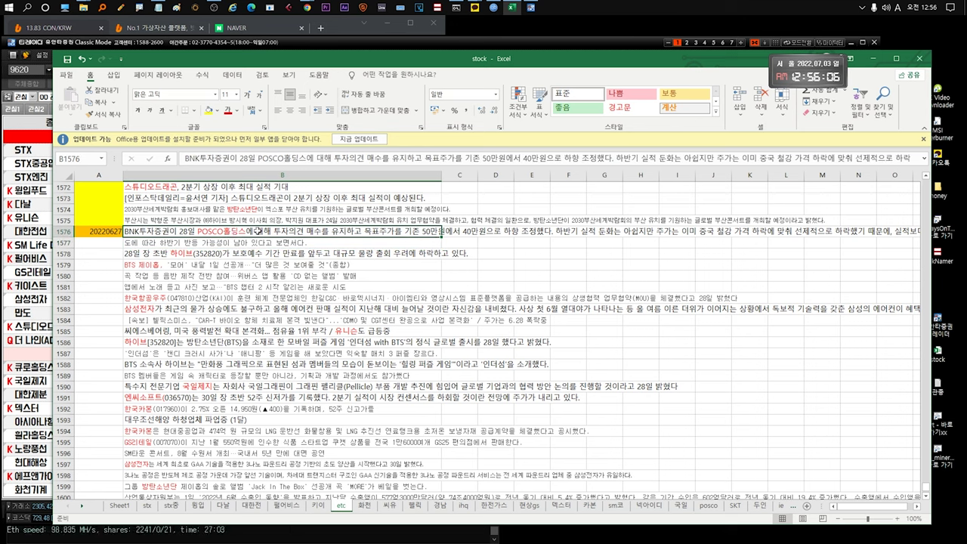
left_click(232, 242)
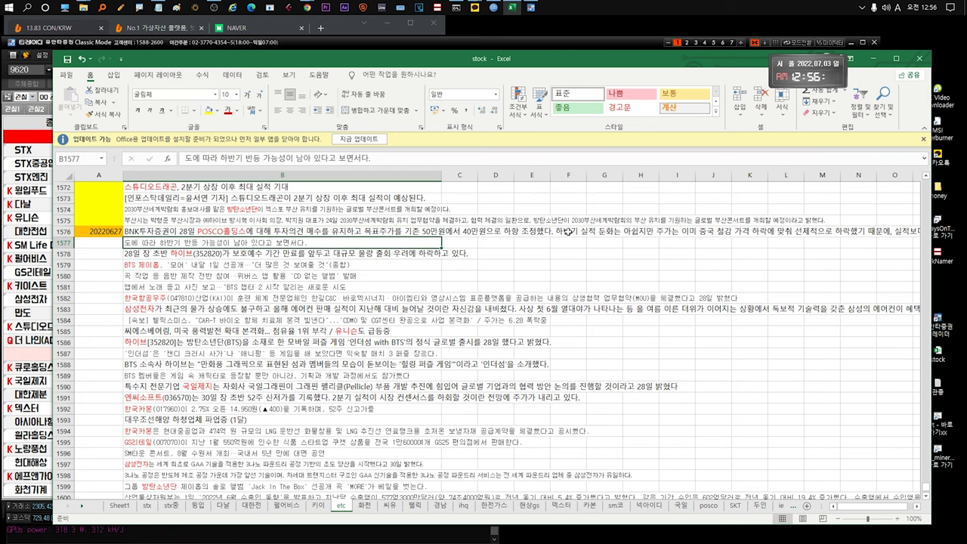
left_click(352, 234)
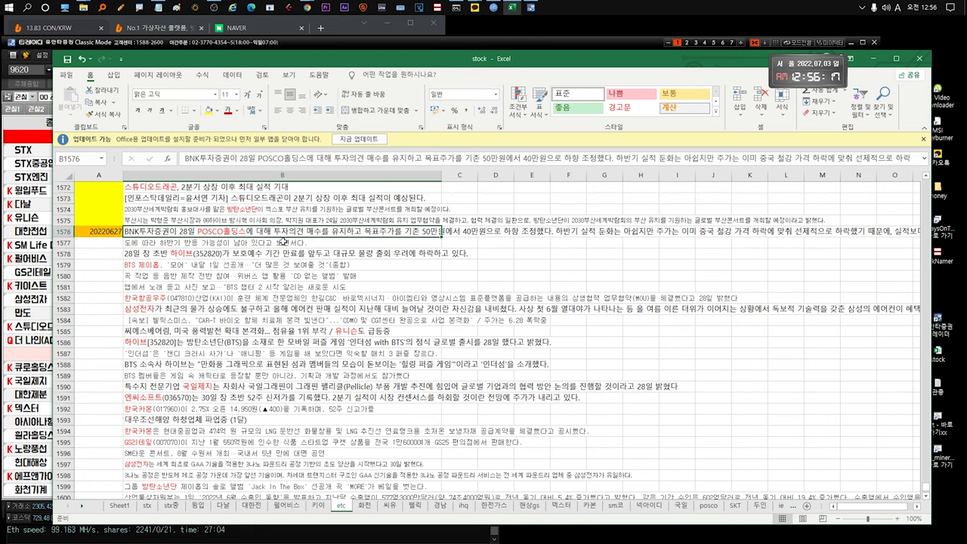
left_click(259, 243)
left_click(144, 231)
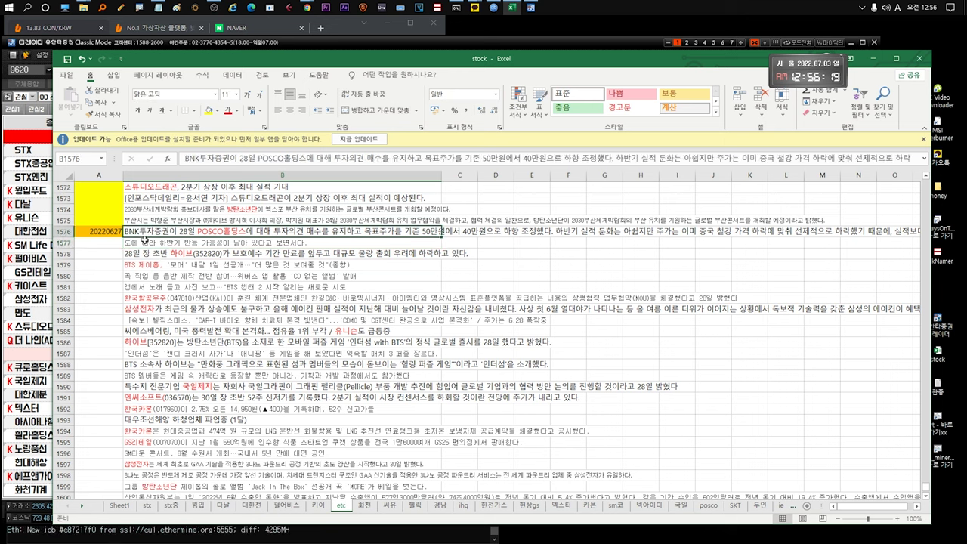
left_click(151, 242)
left_click(168, 233)
left_click(168, 242)
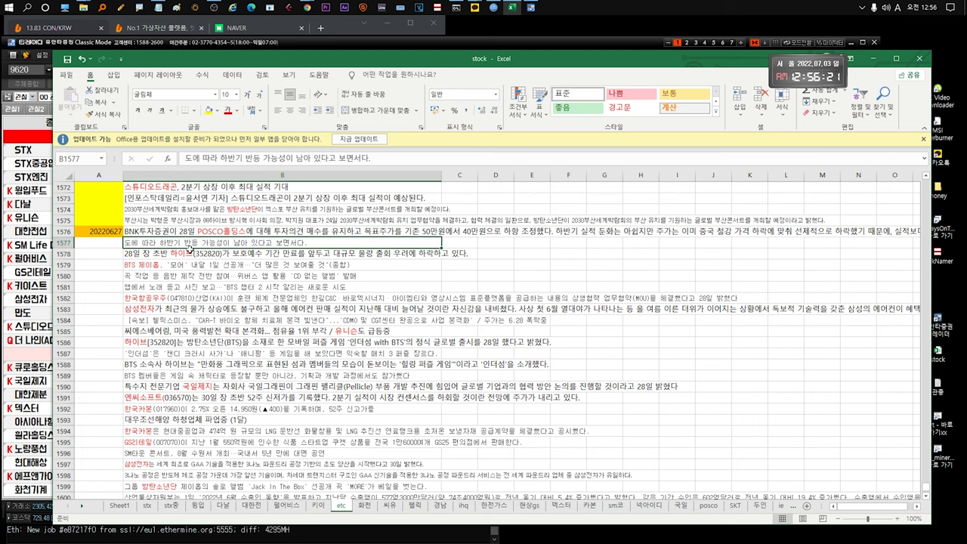
Read the 하이브 (352820) note in B1578 about the lock-up expiry and feared share sell-off, highlighting its text.
left_click(161, 254)
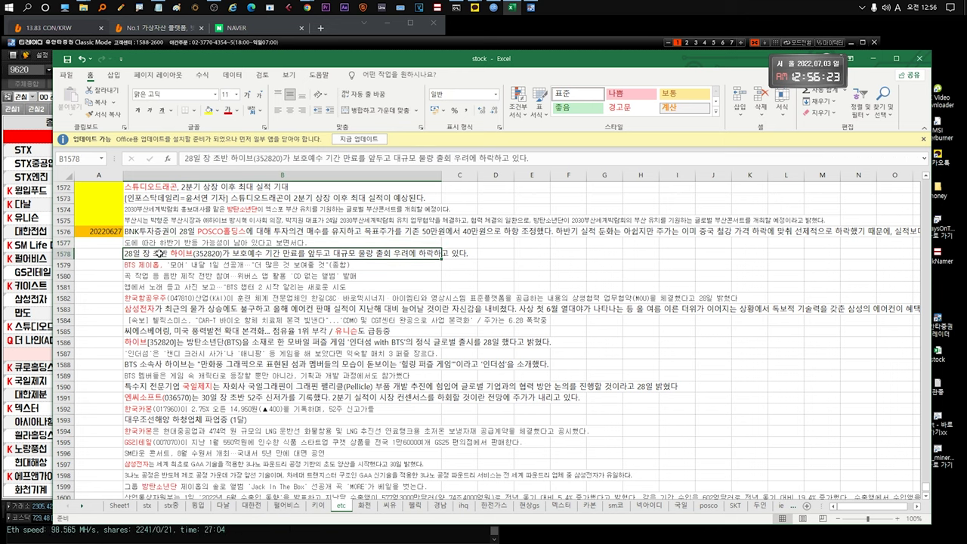
double_click(165, 254)
left_click_drag(167, 254, 397, 259)
scroll(312, 264, "down", 1)
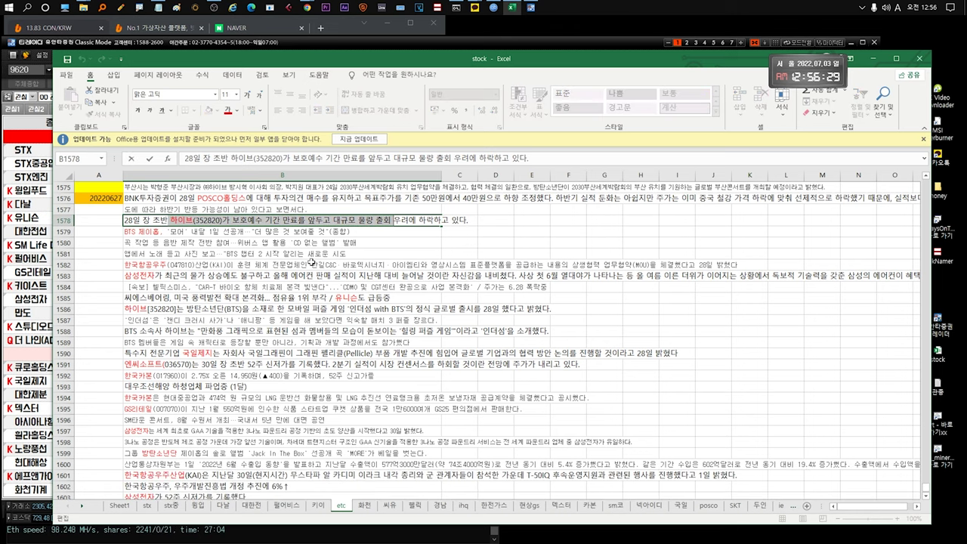
left_click(378, 222)
left_click_drag(457, 221, 124, 220)
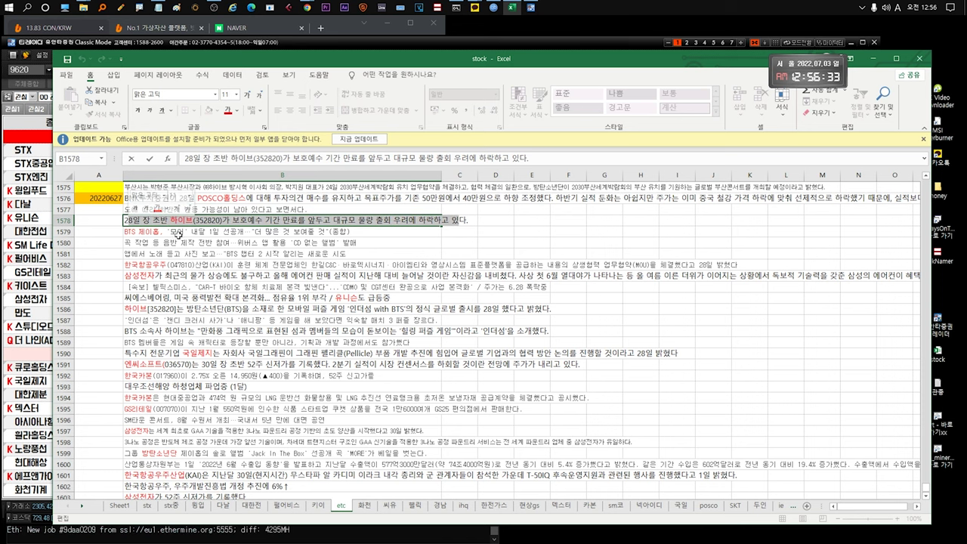
key("Return")
key("ctrl+Up")
scroll(351, 231, "up", 1)
left_click(350, 230)
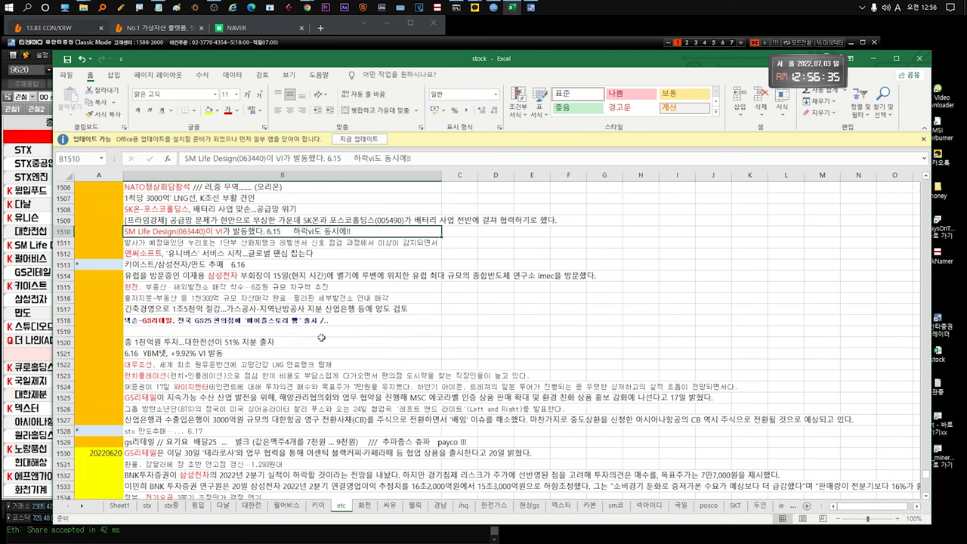
scroll(325, 332, "down", 14)
scroll(319, 344, "down", 8)
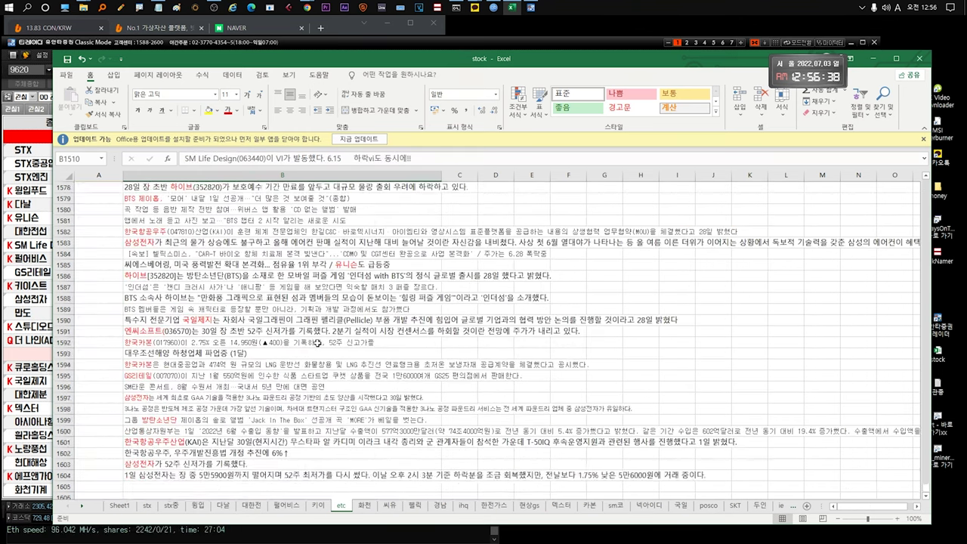
Append "//rock....." to the end of the BTS 제이홉 '모어' pre-release note in B1579.
double_click(225, 263)
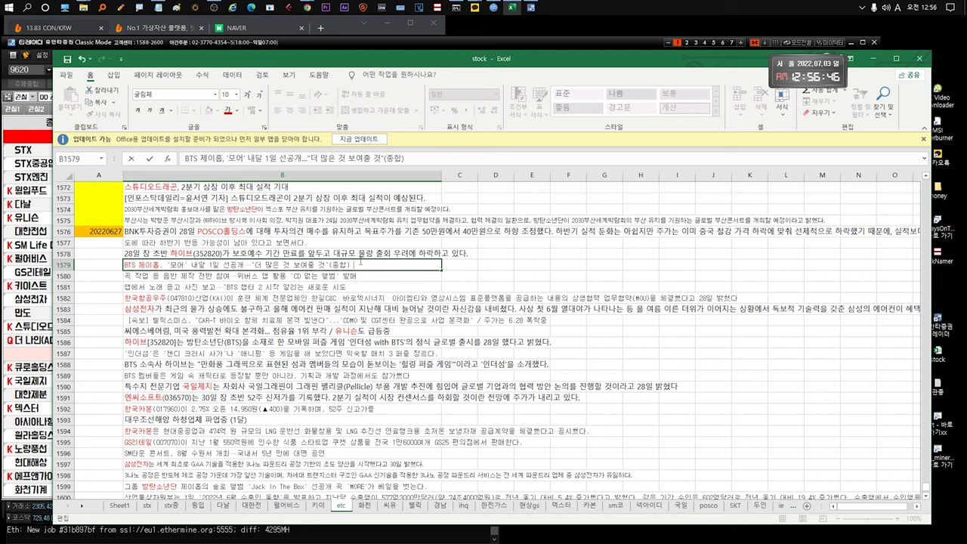
type("//")
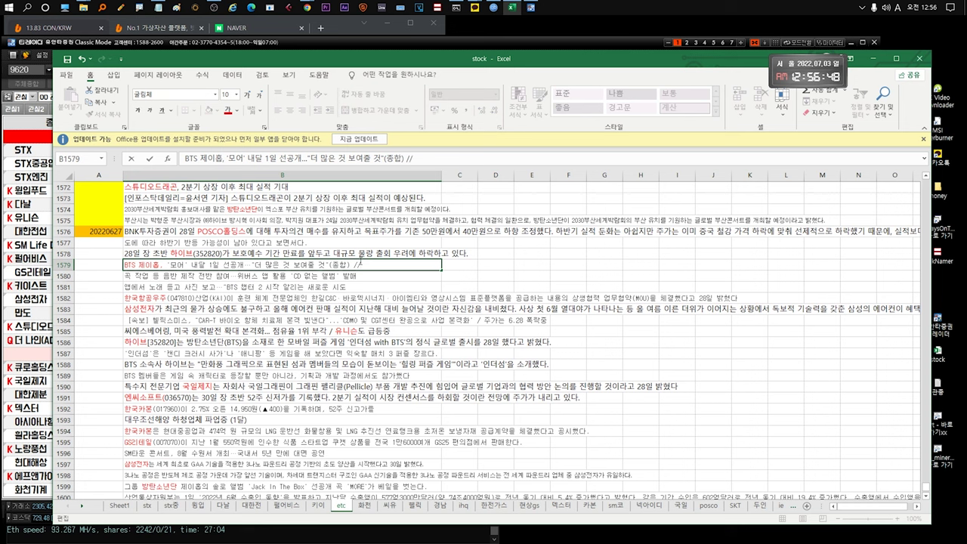
type("rock.....")
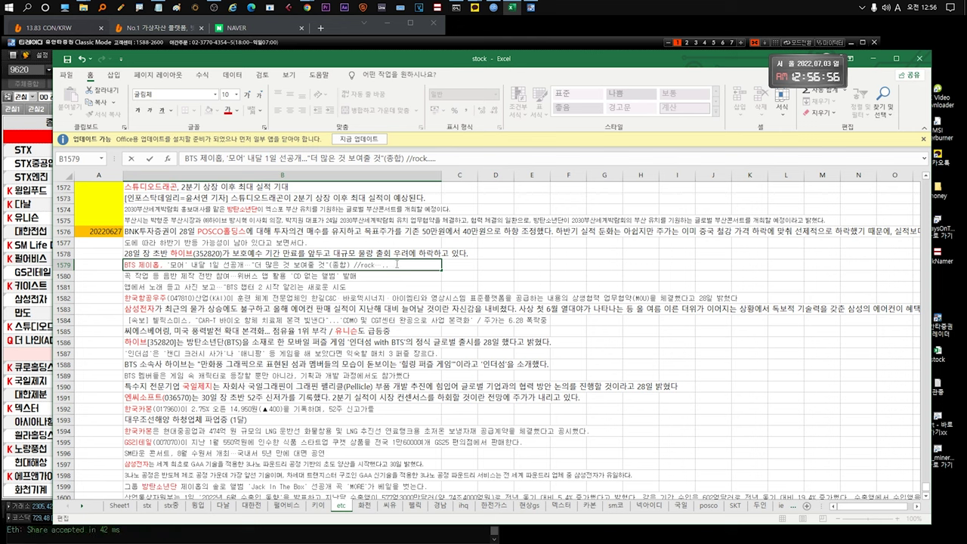
left_click(373, 276)
left_click(345, 265)
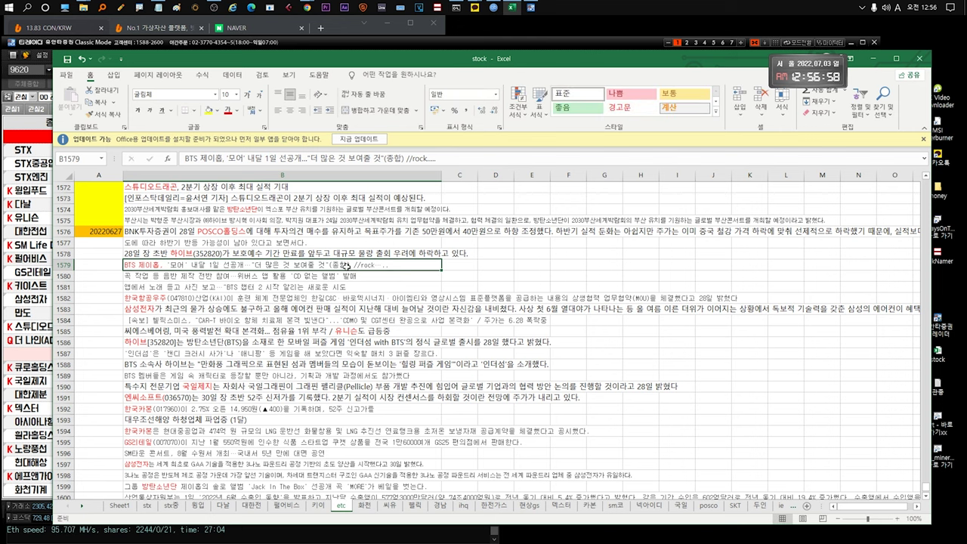
Review the "rock" remark in B1579 and the 'CD 없는 앨범' release notes in B1580 and B1581, highlighting the key phrases.
double_click(373, 265)
left_click_drag(387, 265, 361, 265)
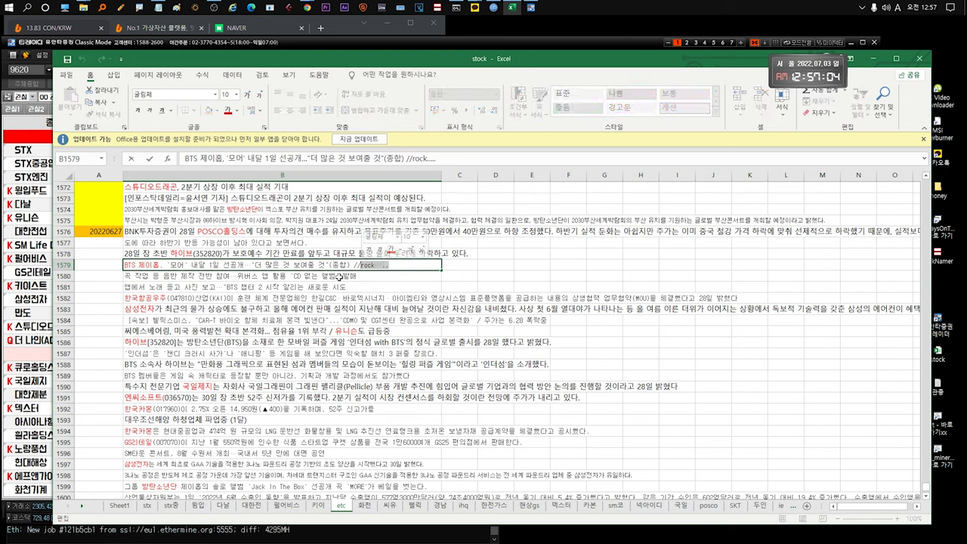
left_click(246, 279)
left_click(193, 265)
left_click(185, 276)
double_click(283, 277)
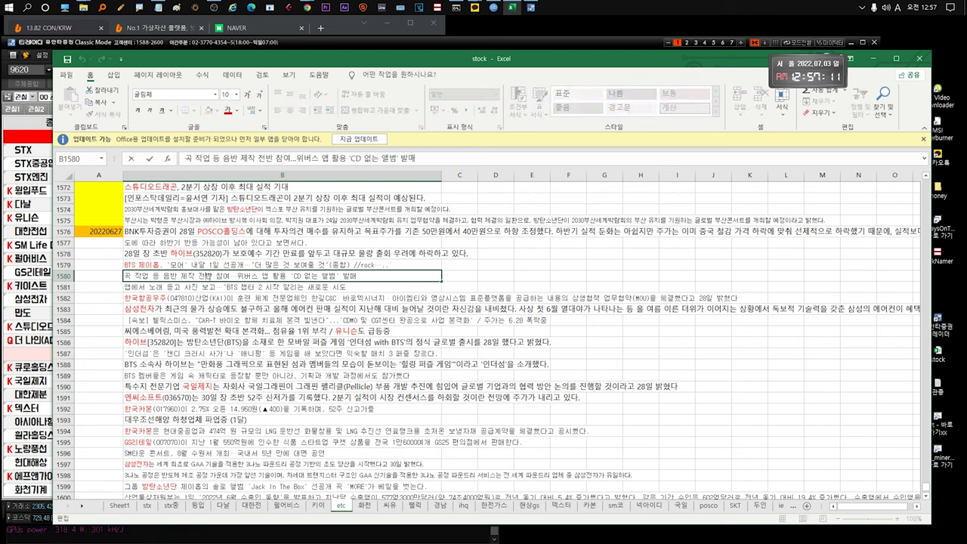
left_click_drag(284, 277, 349, 278)
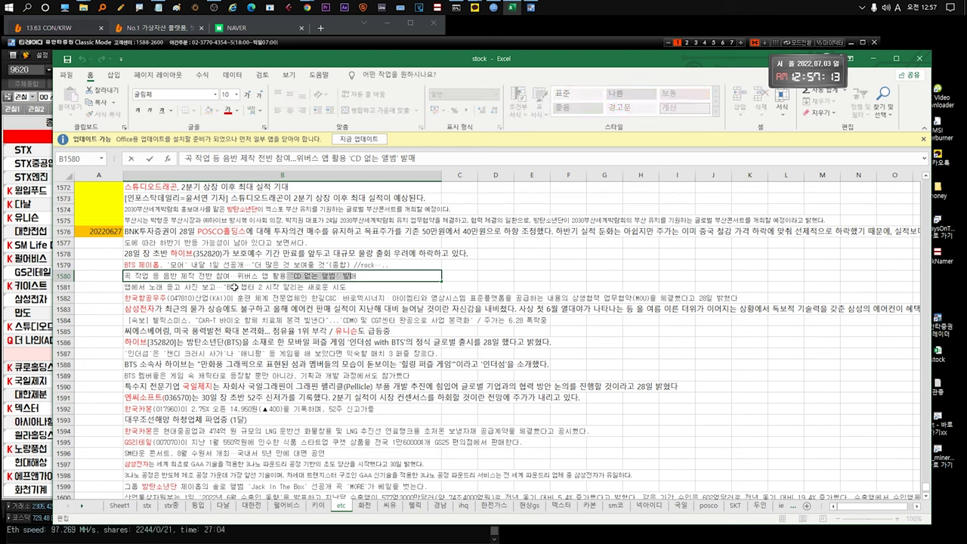
key("Escape")
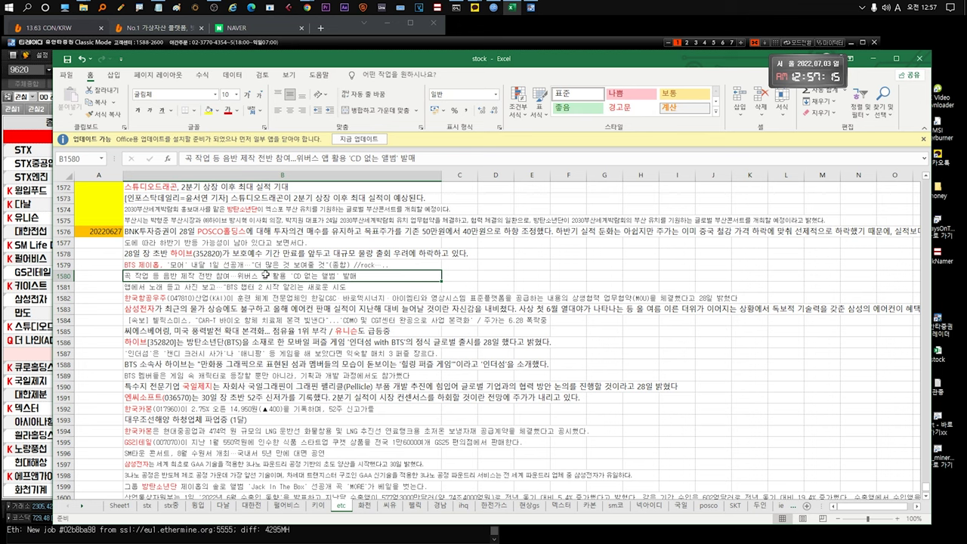
left_click(163, 266)
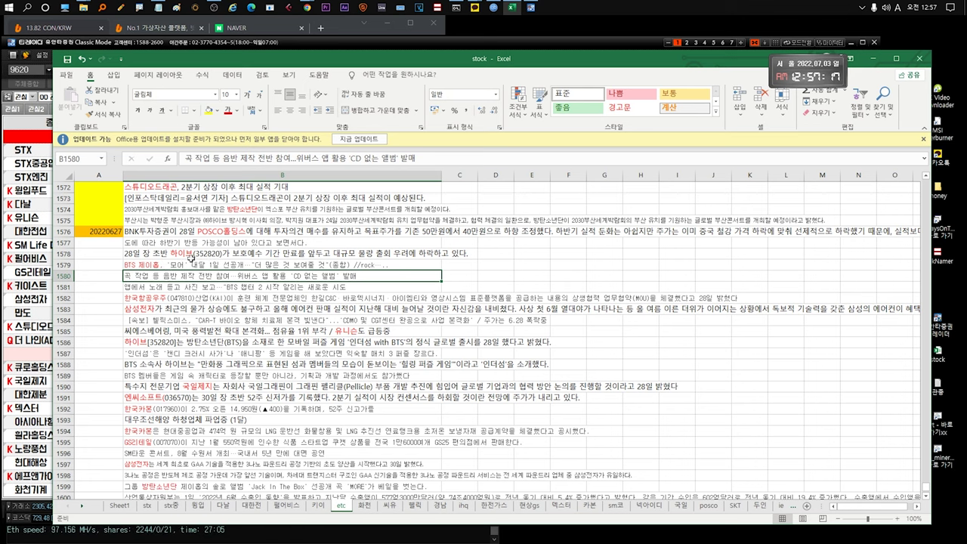
left_click(186, 277)
left_click(198, 286)
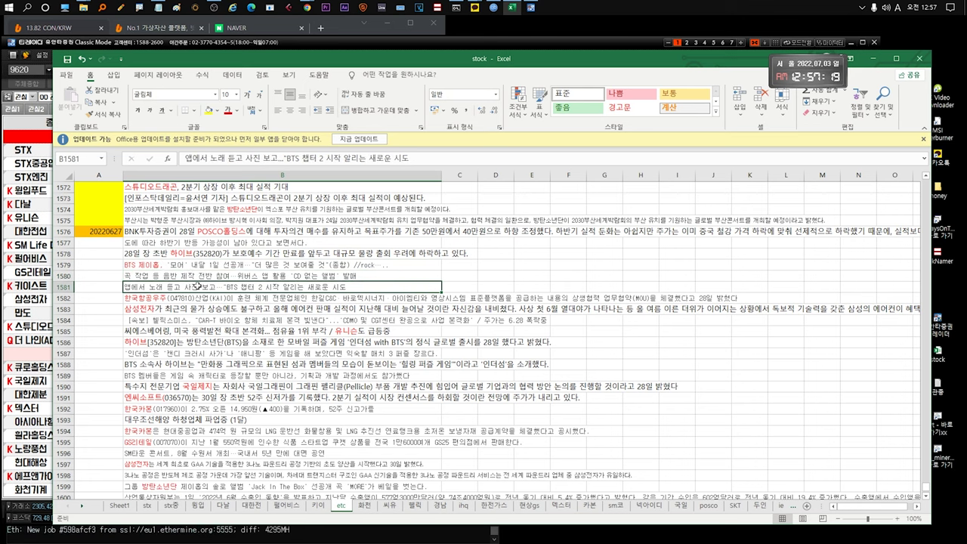
Read the 한국항공우주 (047810) note in B1582 and highlight its 업무협약(MOU) phrase.
scroll(198, 285, "down", 1)
left_click(193, 261)
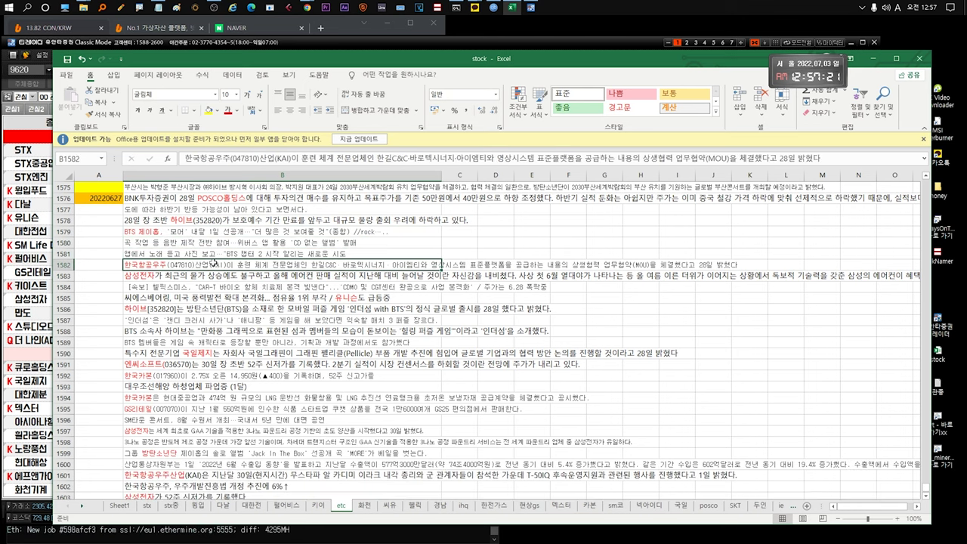
double_click(213, 264)
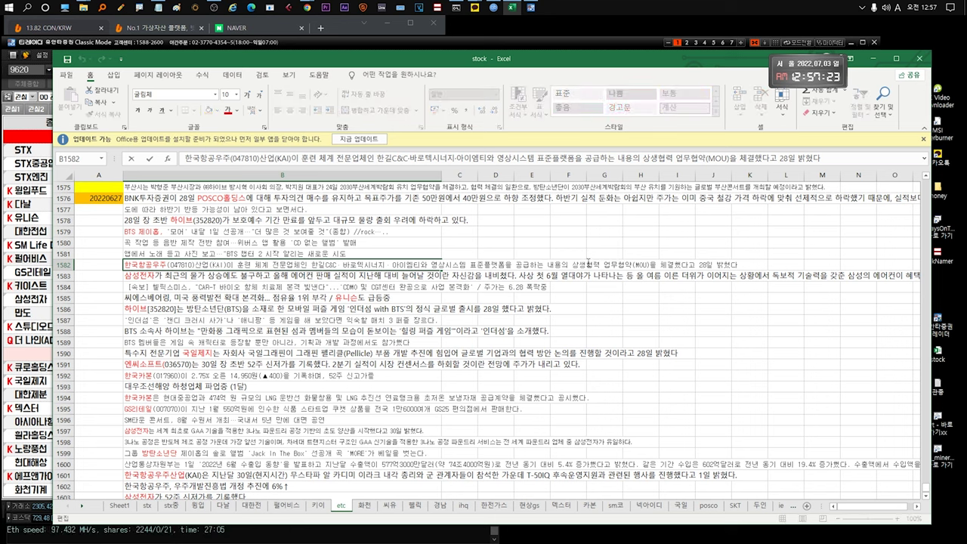
left_click_drag(601, 265, 670, 266)
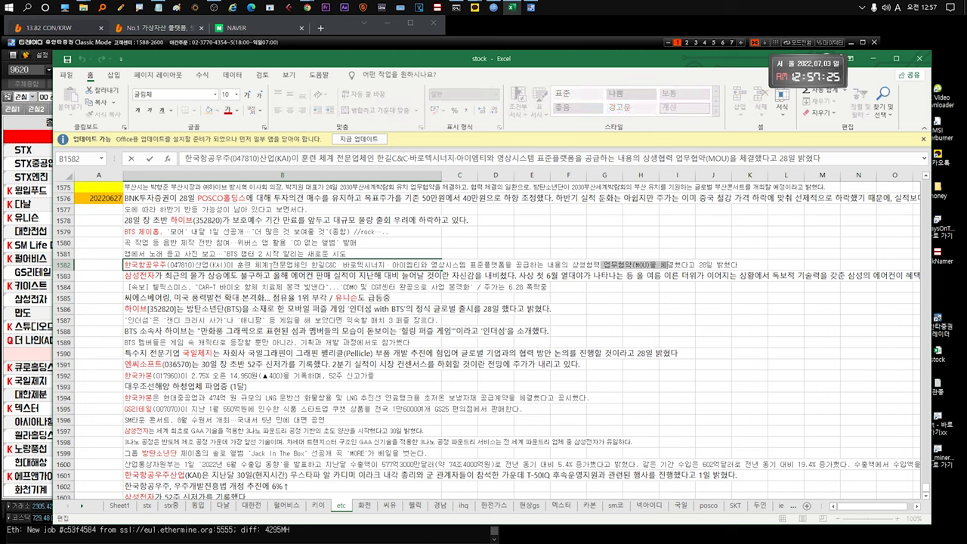
key("Escape")
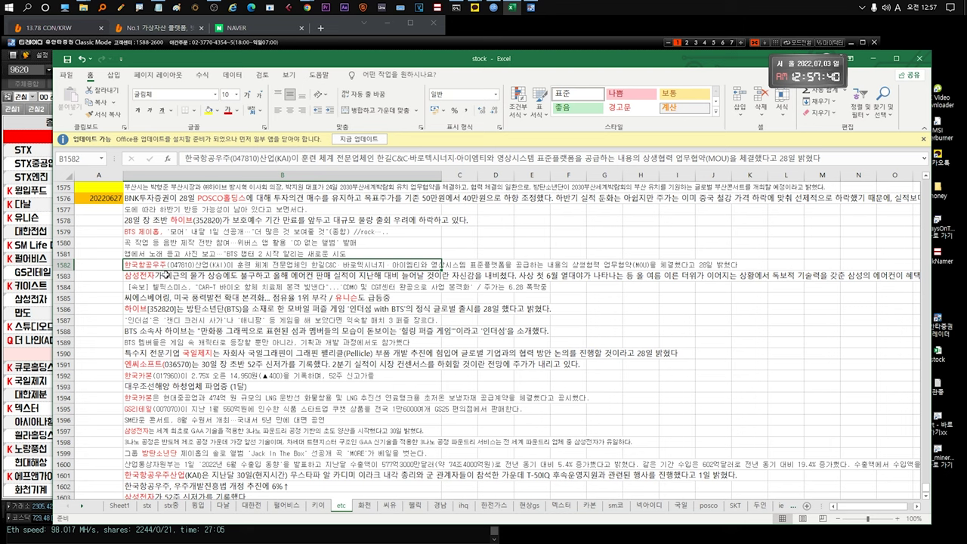
Read the 삼성전자 notes on air-conditioner sales in B1583 and the 3나노 process in B1598, highlighting the phrase 에어컨 판매 실적.
left_click(167, 275)
double_click(321, 275)
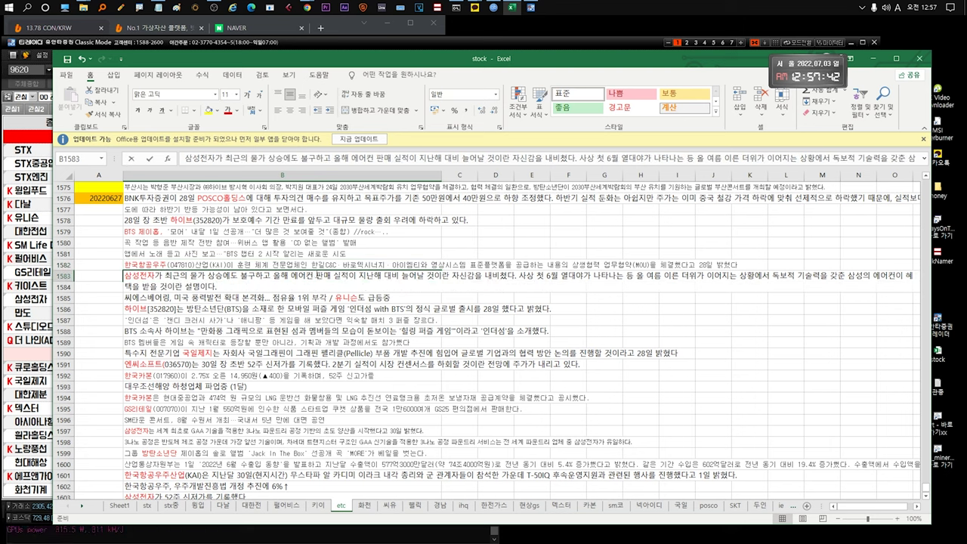
left_click_drag(293, 275, 349, 275)
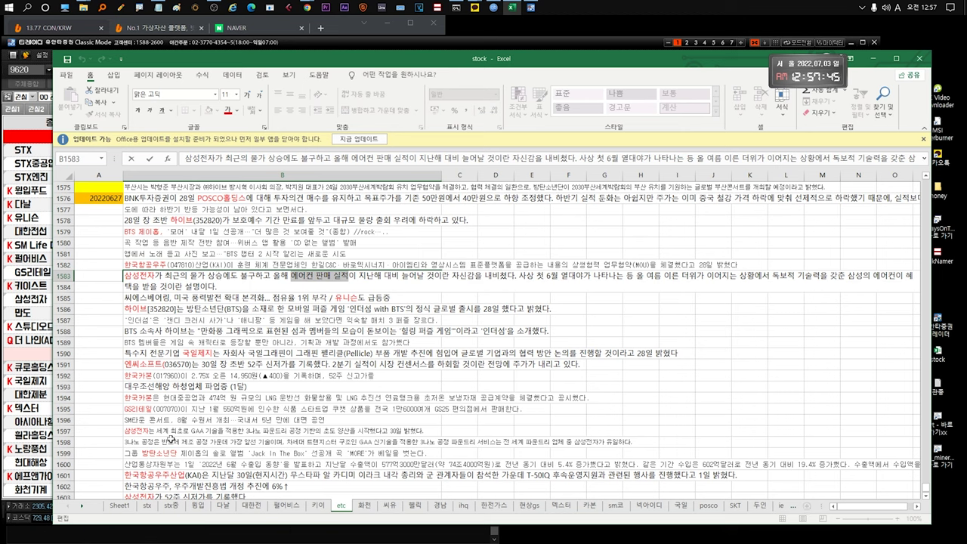
left_click(171, 441)
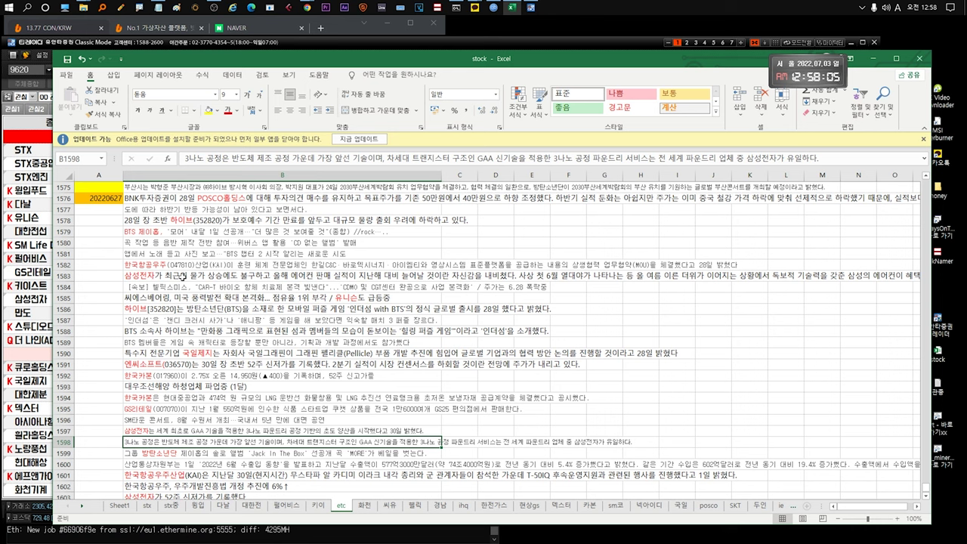
left_click(182, 277)
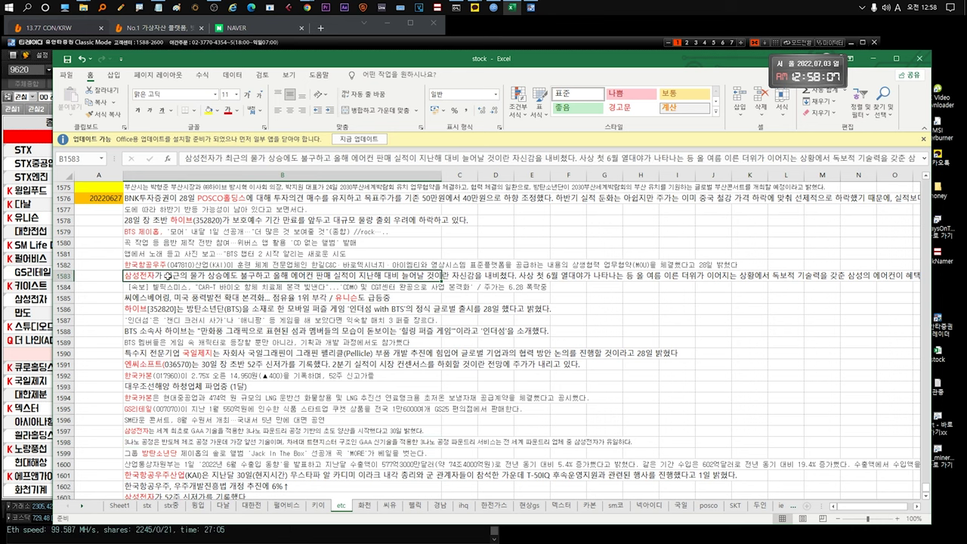
double_click(165, 276)
left_click_drag(216, 287, 122, 266)
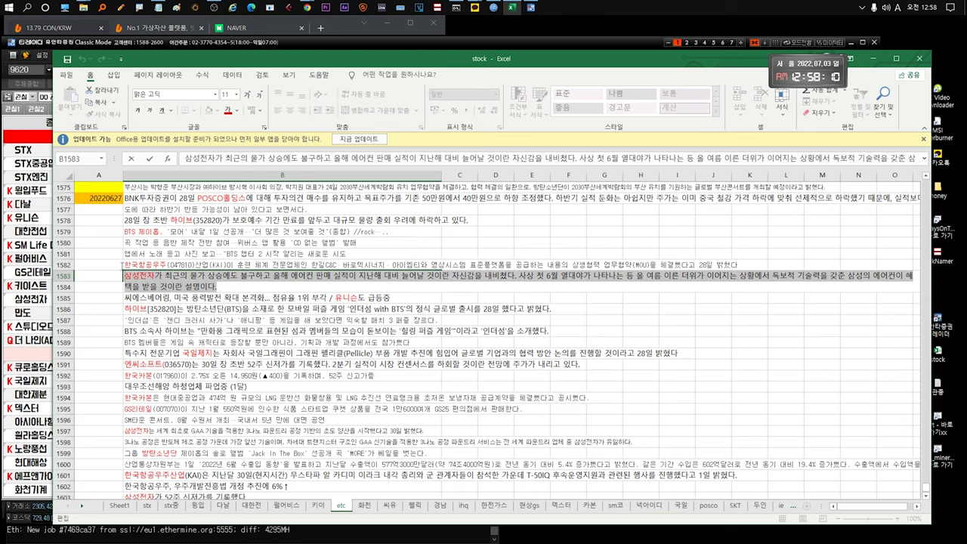
left_click(115, 273)
left_click(186, 277)
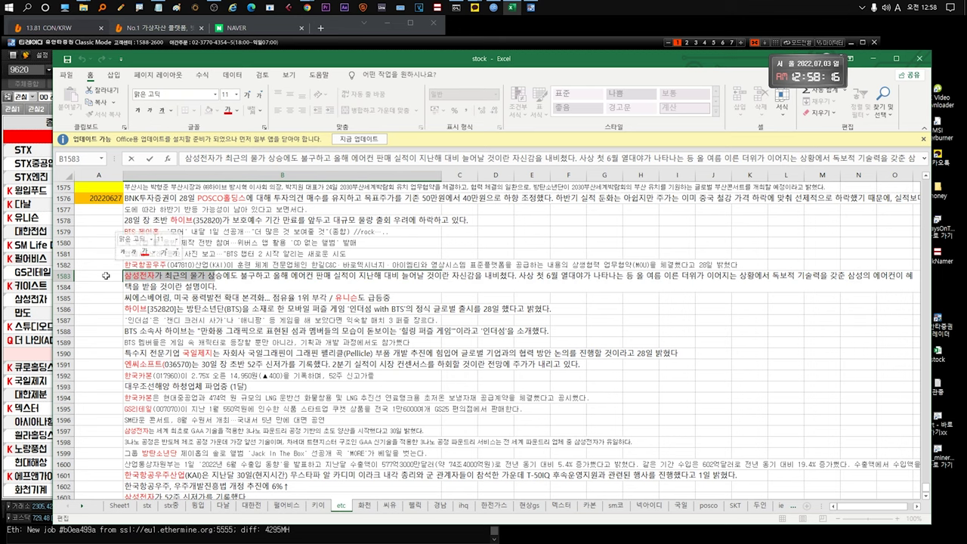
left_click(114, 275)
left_click(131, 278)
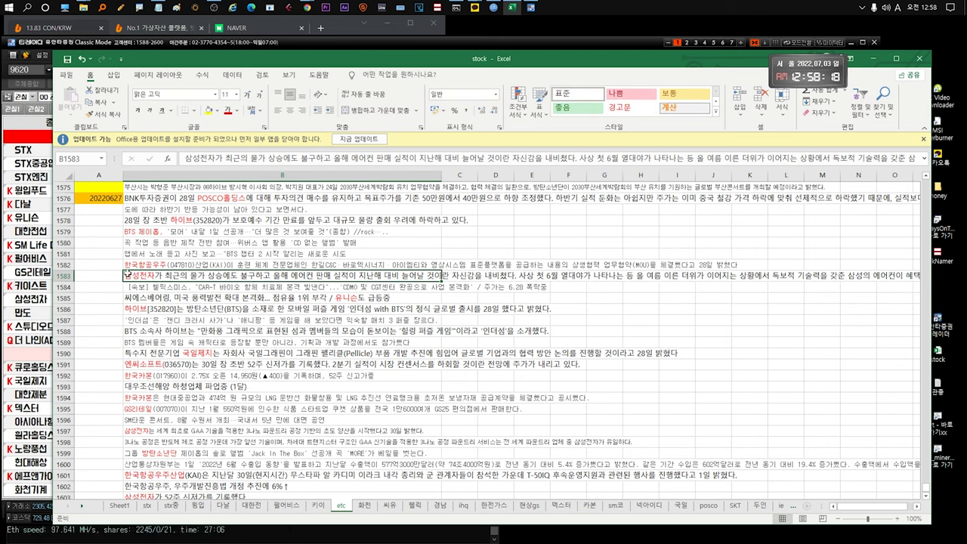
Read the 헬릭스미스 note in B1584, highlighting its CAR-T and CDMO headline and the word 주가는.
left_click(203, 286)
double_click(214, 285)
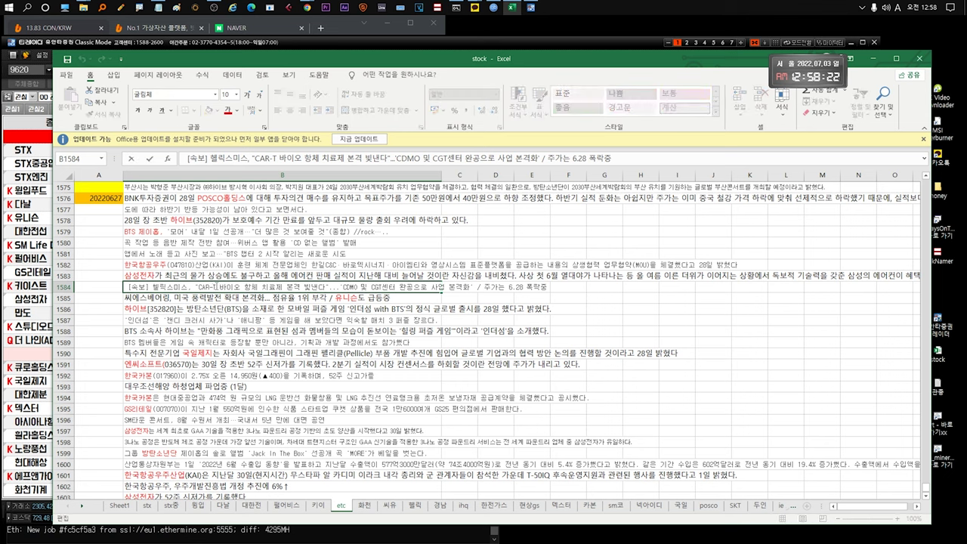
left_click_drag(180, 287, 469, 288)
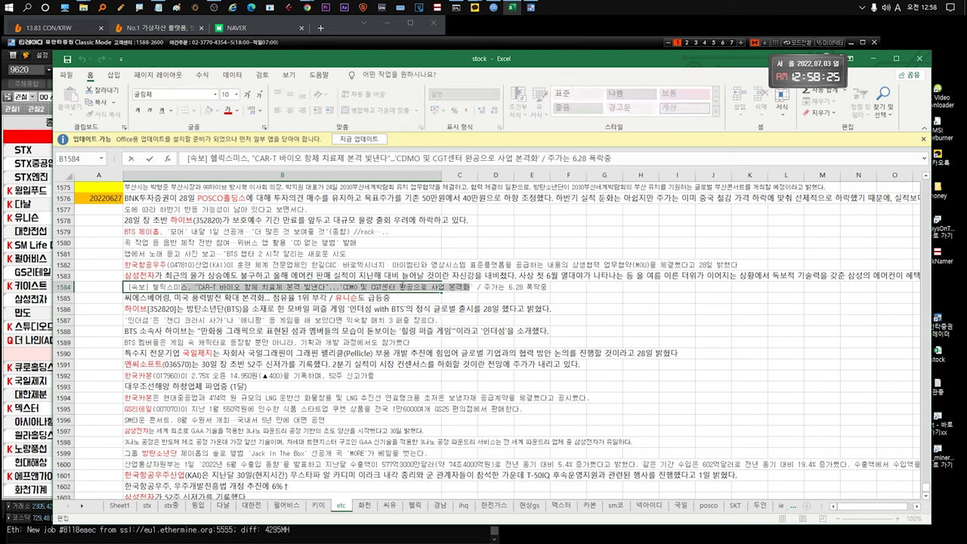
left_click(470, 287)
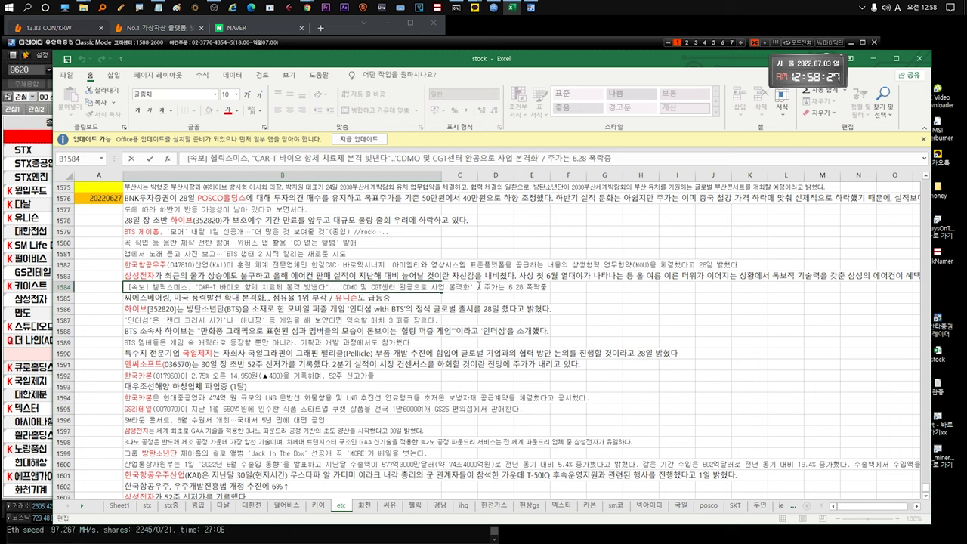
left_click_drag(149, 287, 468, 287)
double_click(492, 287)
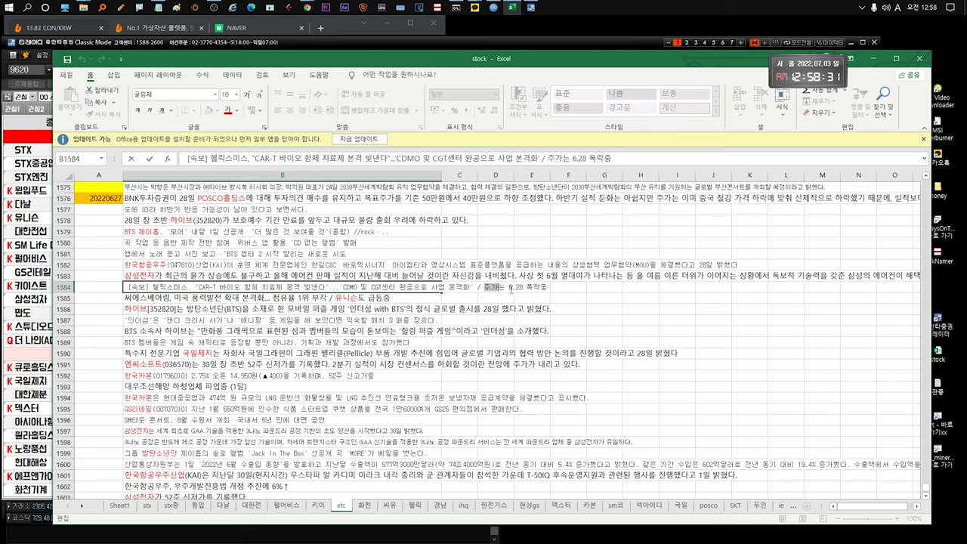
Read the 씨에스베어링 note in B1585, highlighting the phrase 미국 풍력발전 확대 본격화 and the rest of the line.
left_click(187, 298)
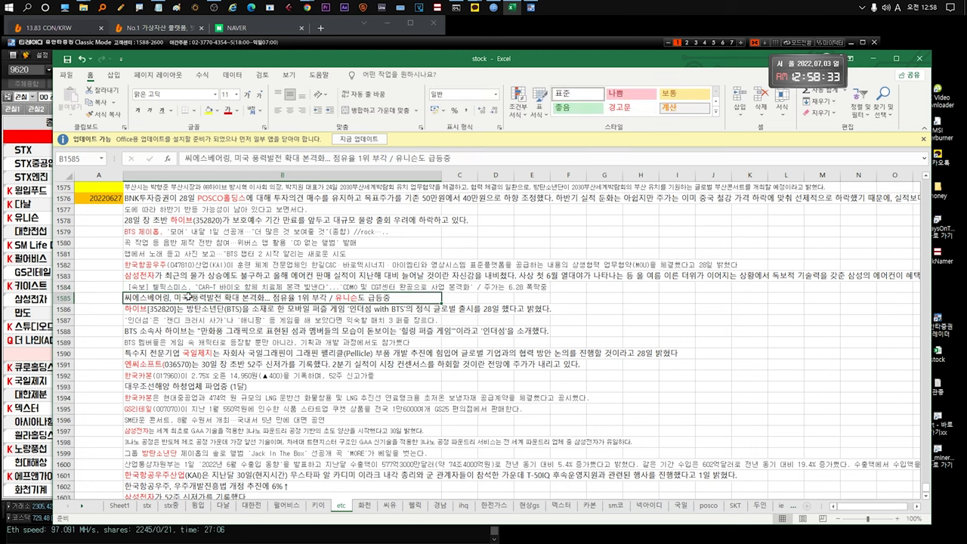
double_click(178, 299)
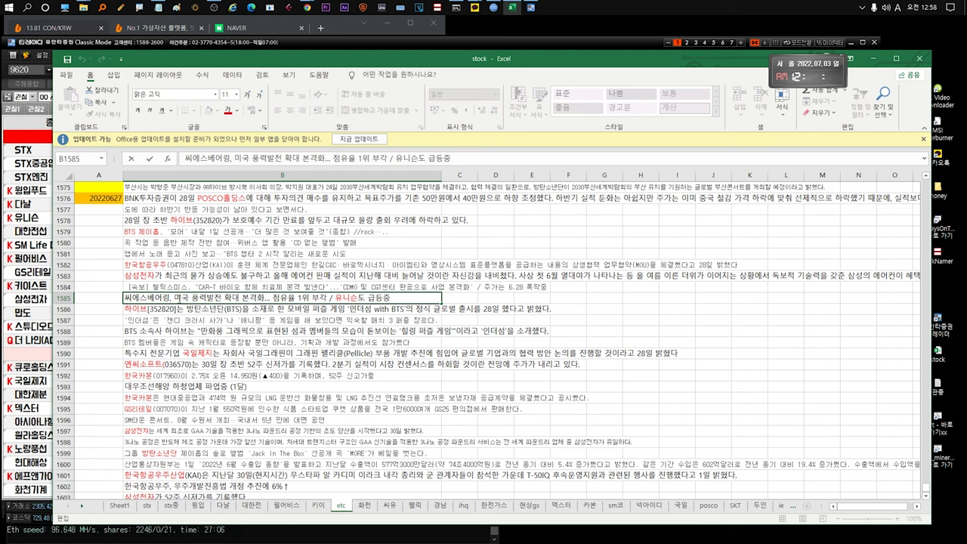
left_click_drag(174, 299, 266, 299)
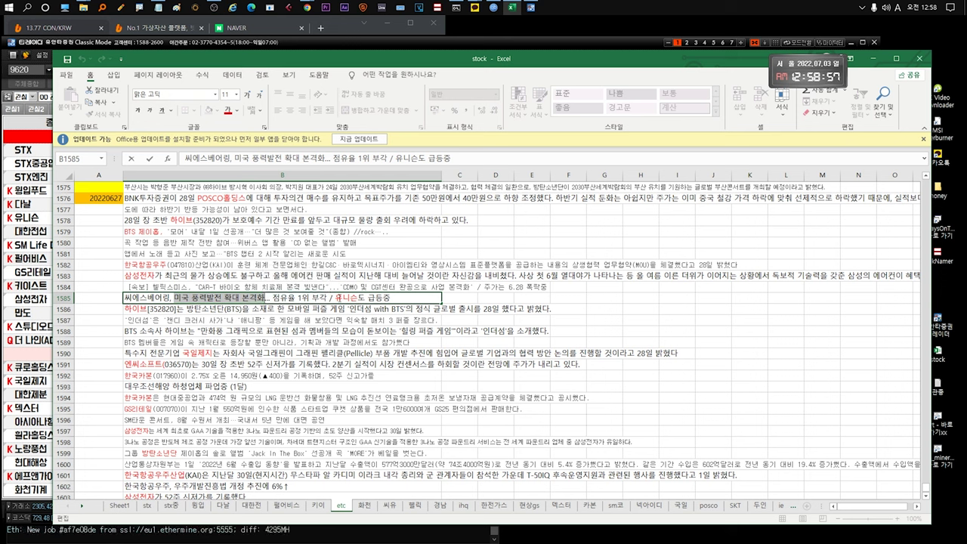
left_click_drag(268, 299, 327, 298)
left_click(328, 298)
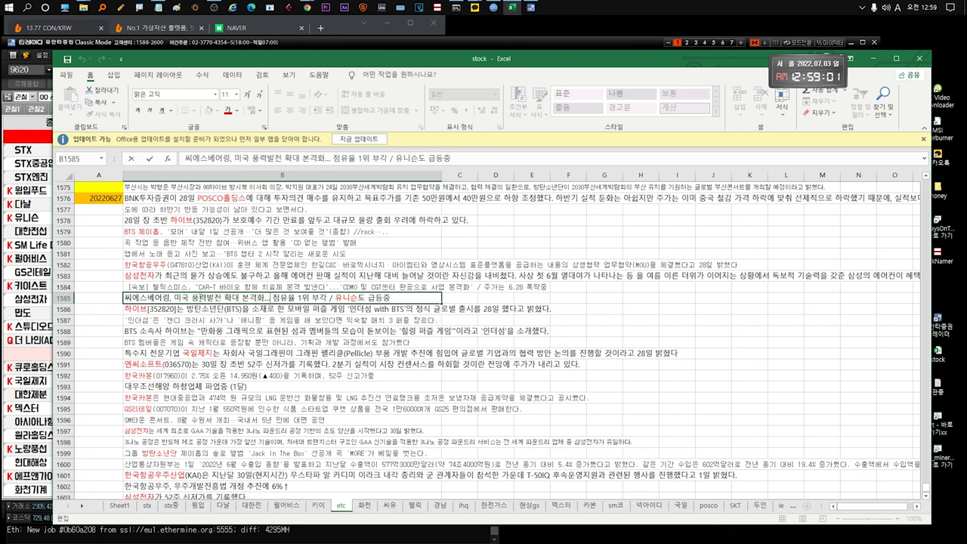
key("End")
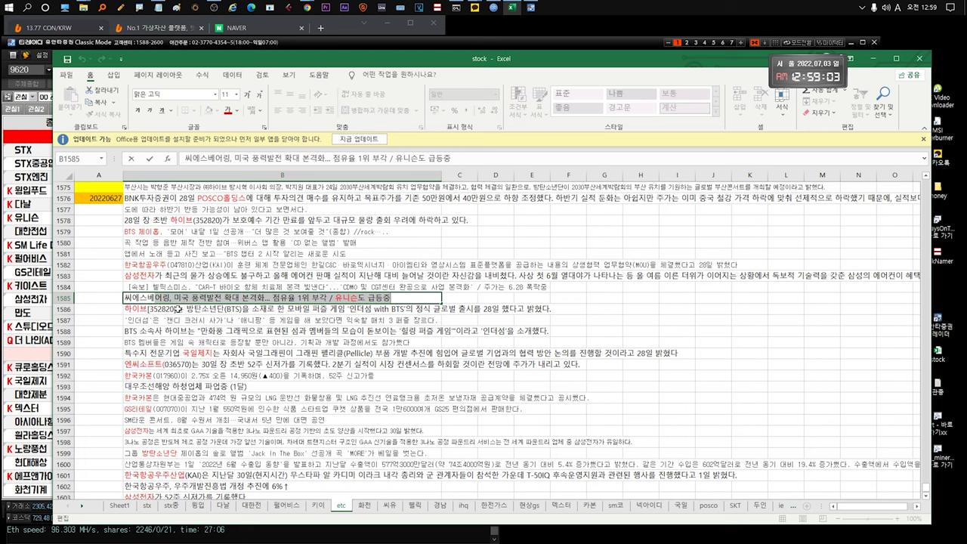
key("Return")
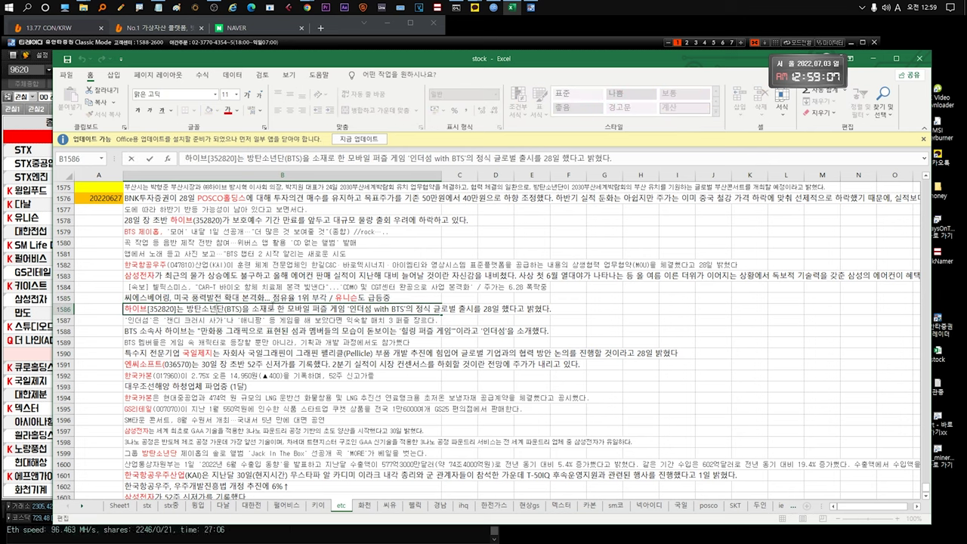
Read the 하이브 note on the '인더섬 with BTS' puzzle game in B1586, highlighting its opening through 소재로.
double_click(286, 316)
key("ctrl+shift+Left")
key("ctrl+shift+Left")
key("ctrl+shift+Left")
key("ctrl+shift+Left")
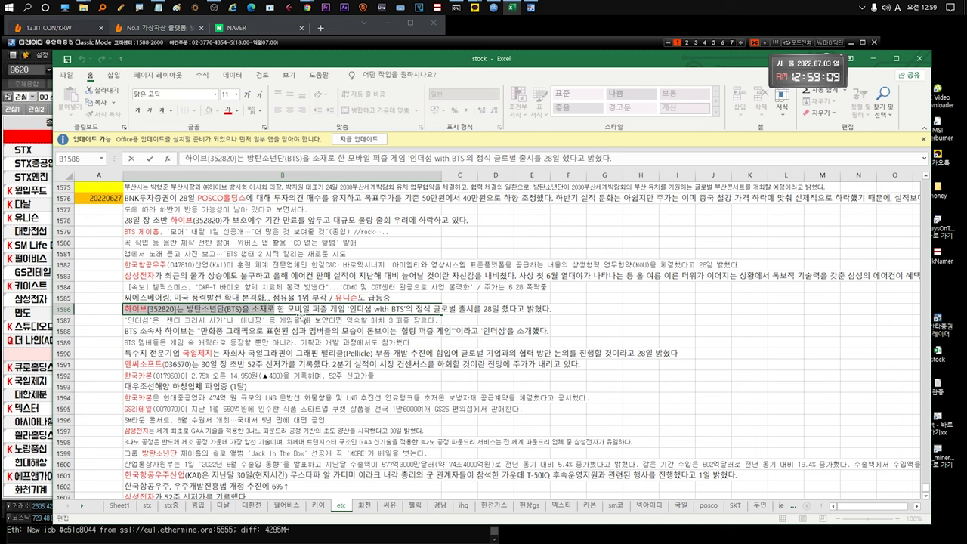
left_click(314, 309)
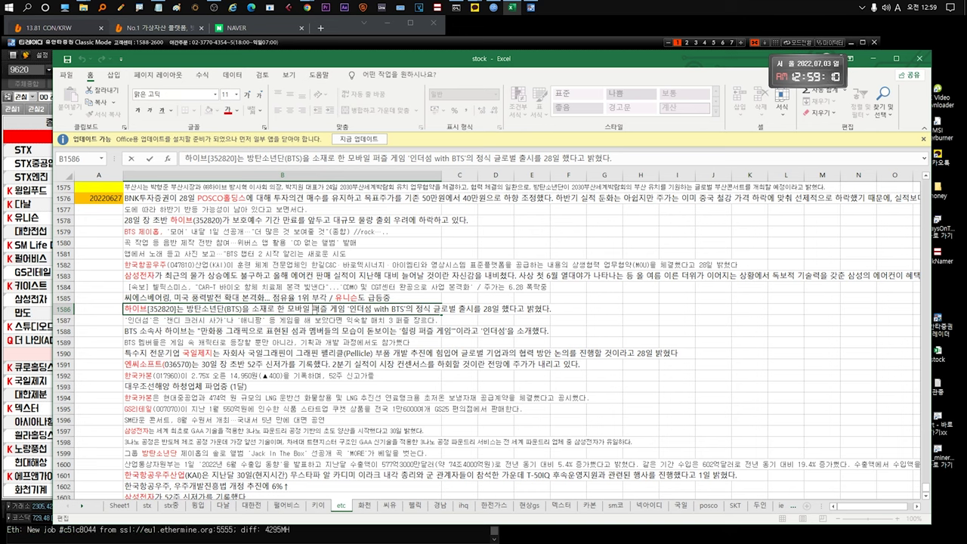
left_click(290, 310)
key("Escape")
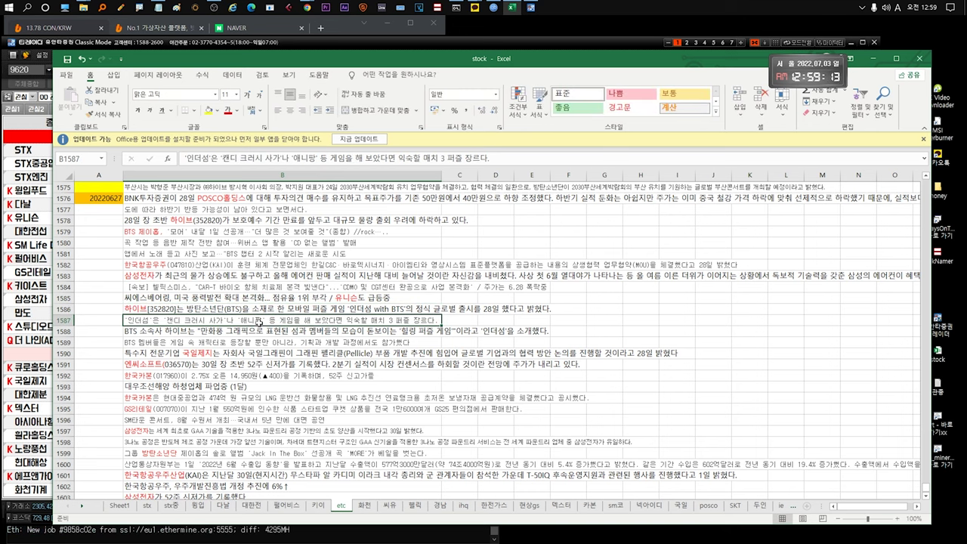
Review the follow-up notes on the BTS '인더섬' game in B1588 and B1589.
scroll(259, 323, "down", 1)
left_click(238, 298)
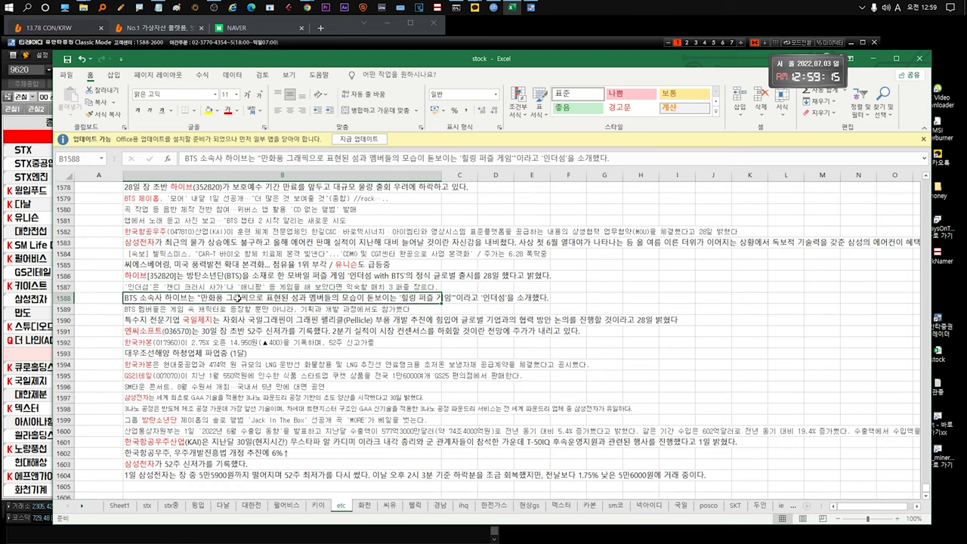
left_click(276, 311)
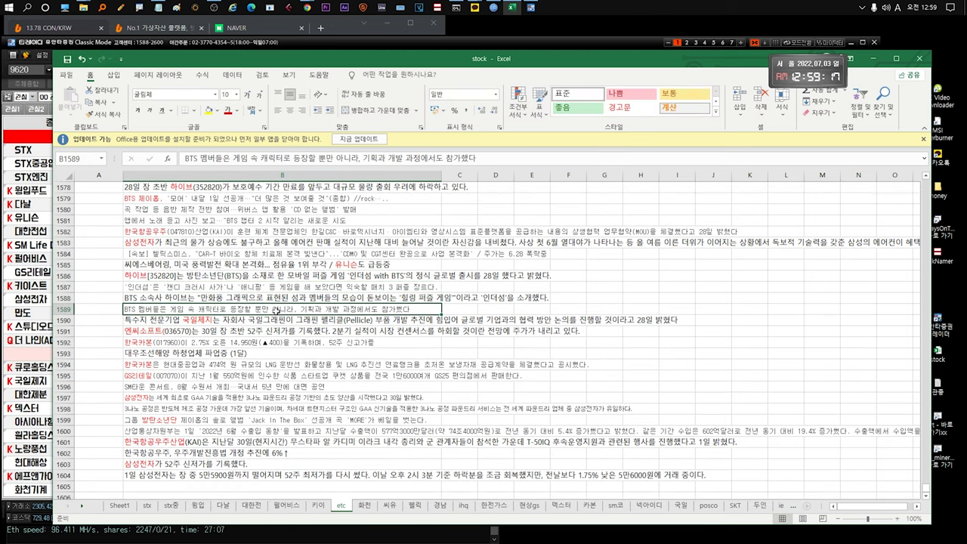
Read the 국일제지 pellicle development note in B1590, highlighting the company's development phrase and the word 논의.
scroll(277, 311, "down", 1)
left_click(265, 287)
double_click(265, 287)
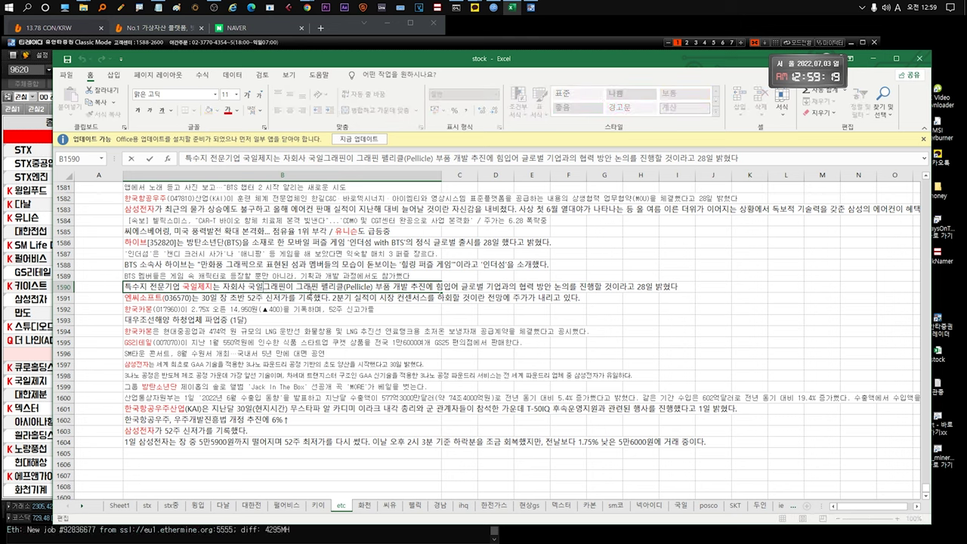
left_click_drag(215, 287, 182, 287)
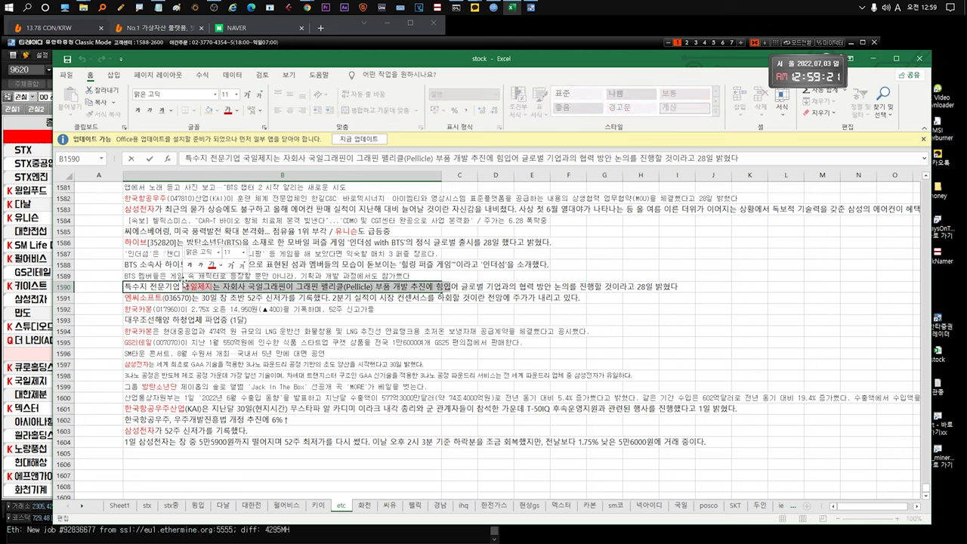
left_click_drag(461, 287, 570, 287)
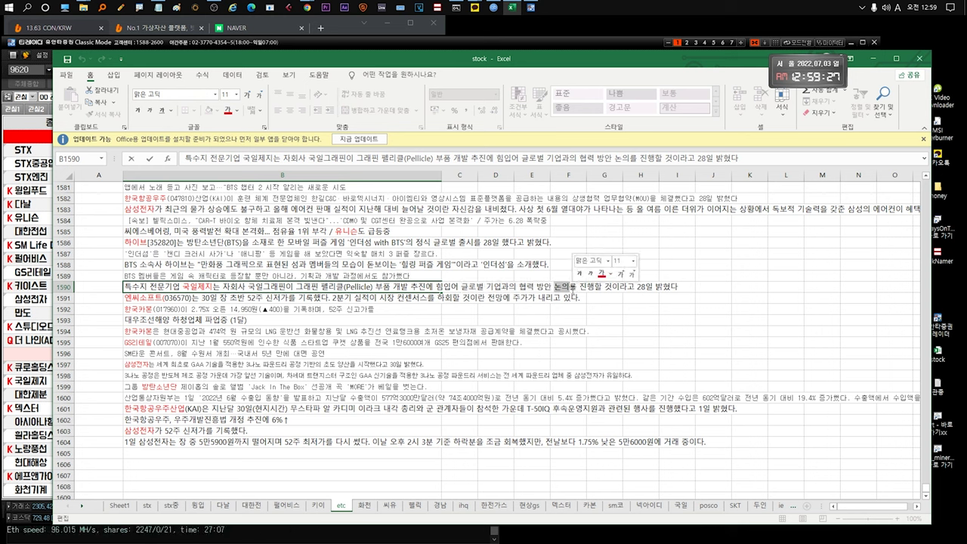
left_click(335, 289)
key("Return")
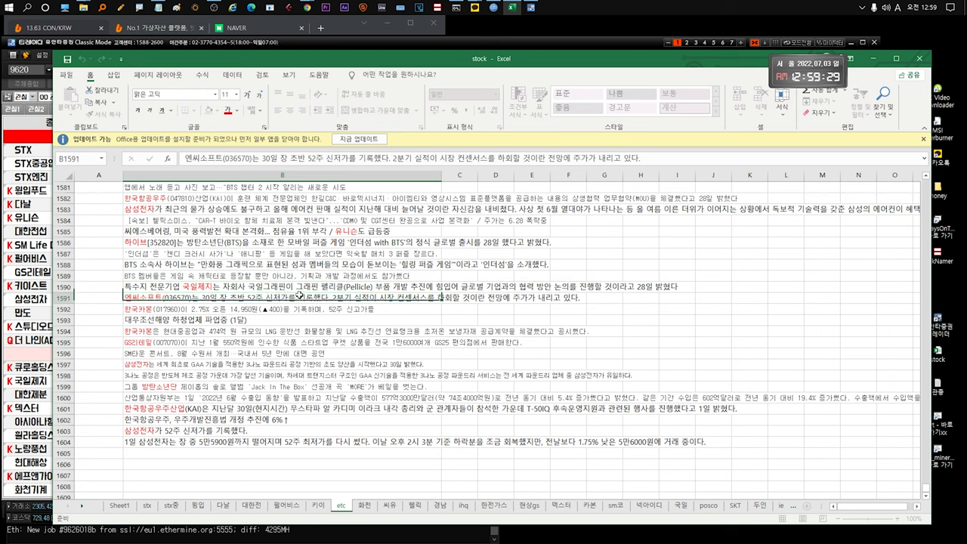
Read the 엔씨소프트 note in B1591, highlighting its 52주 신저가 and 2분기 실적 phrases.
double_click(226, 300)
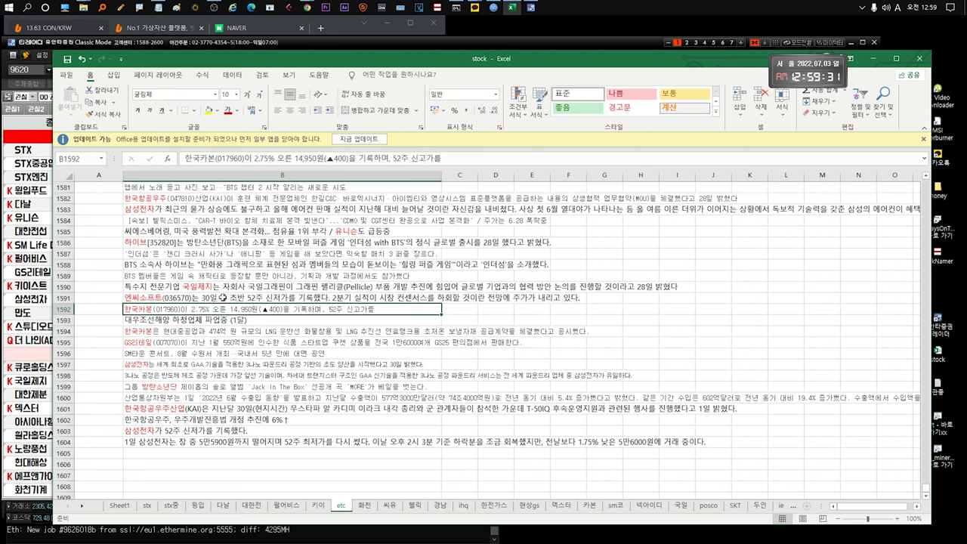
left_click_drag(332, 297, 478, 298)
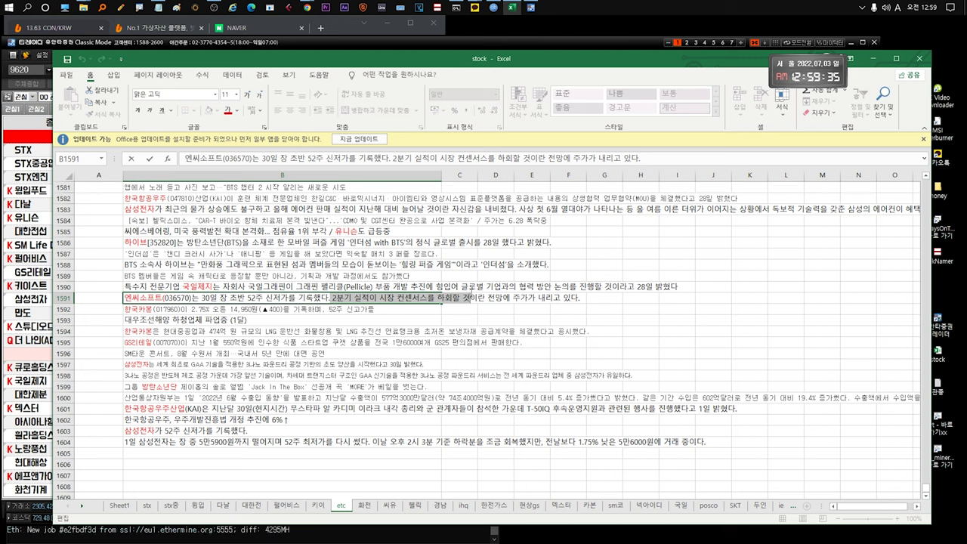
left_click(470, 297)
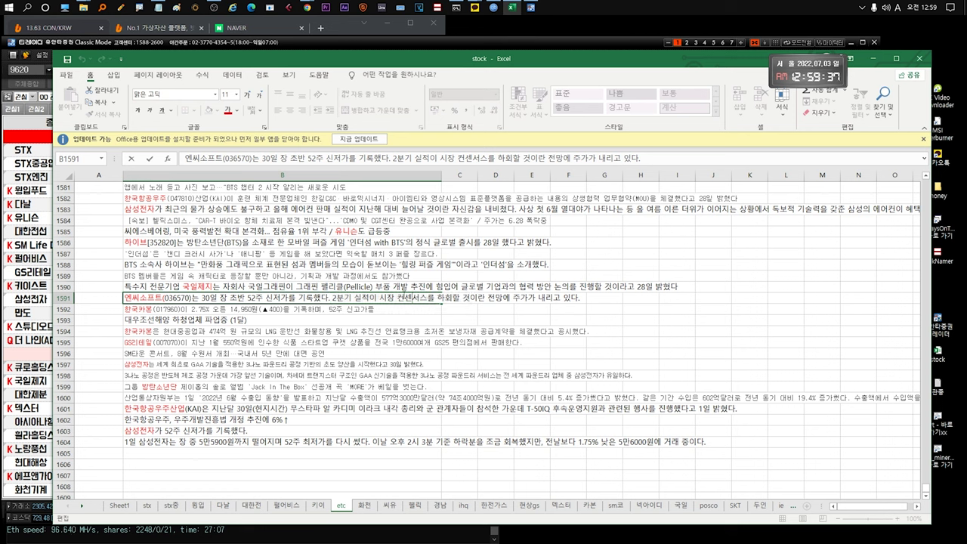
left_click_drag(393, 297, 202, 297)
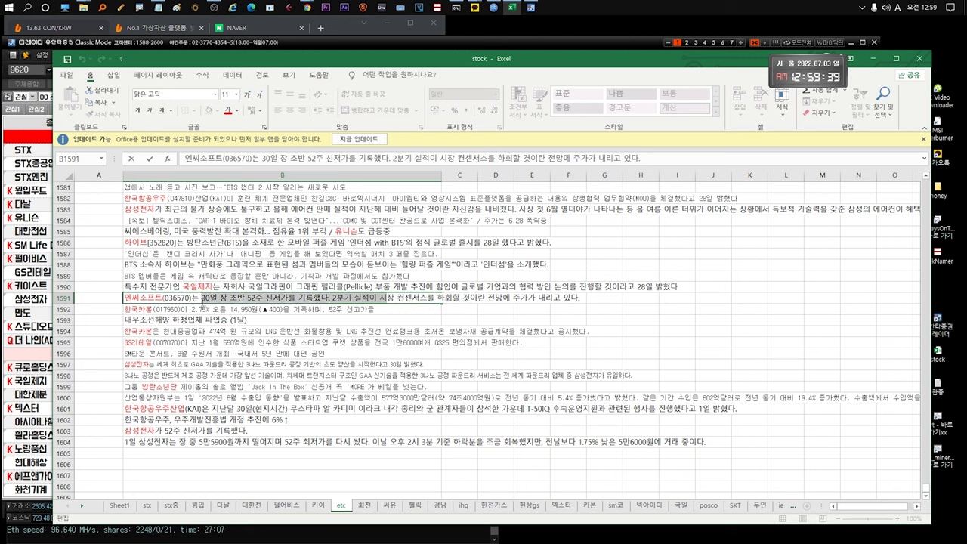
key("Return")
key("Up")
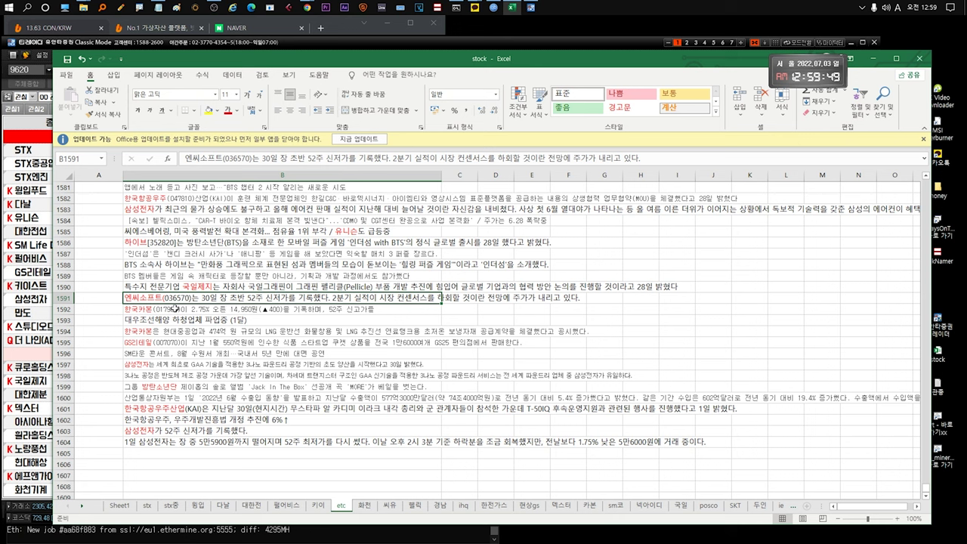
Review the 한국카본 52주 신고가 note in B1592 and the 대우조선해양 하청업체 strike note in B1593.
left_click(175, 309)
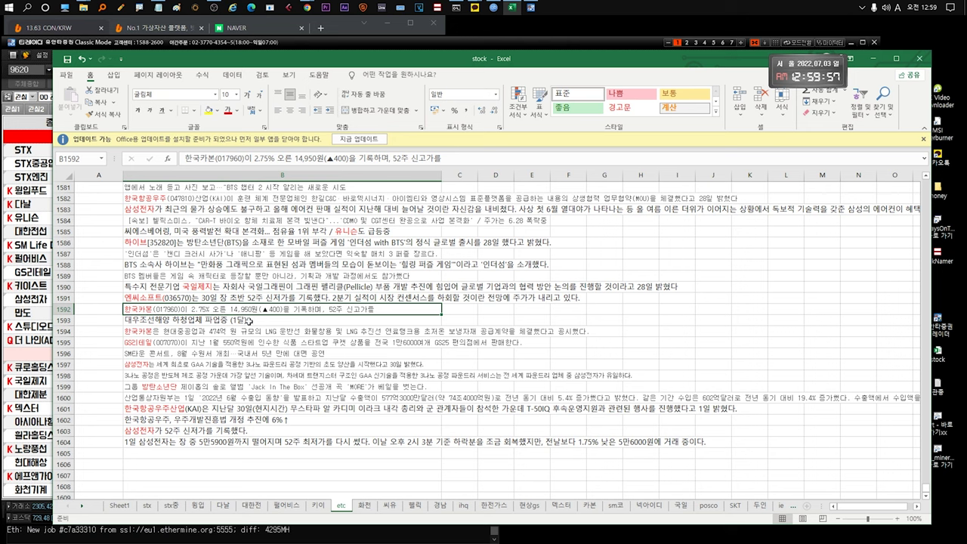
left_click(249, 321)
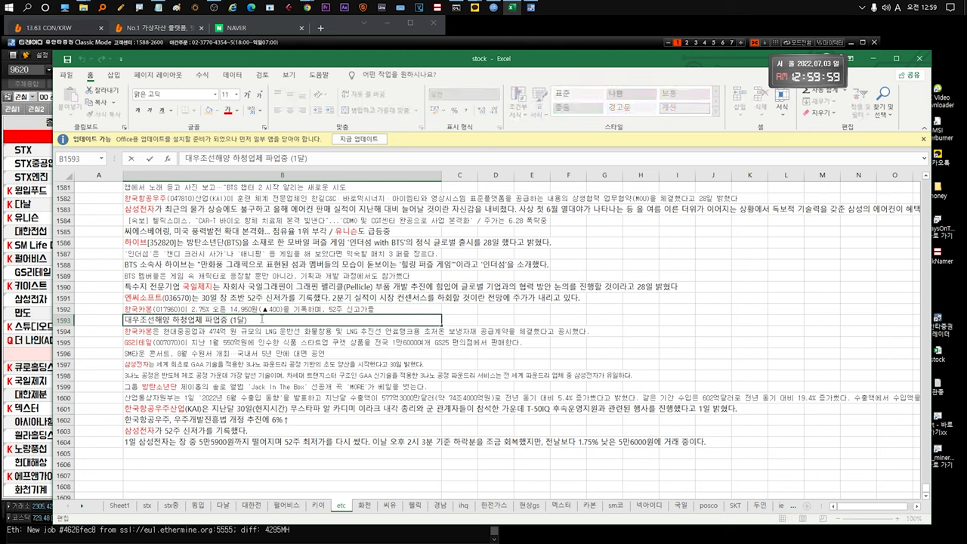
left_click(220, 330)
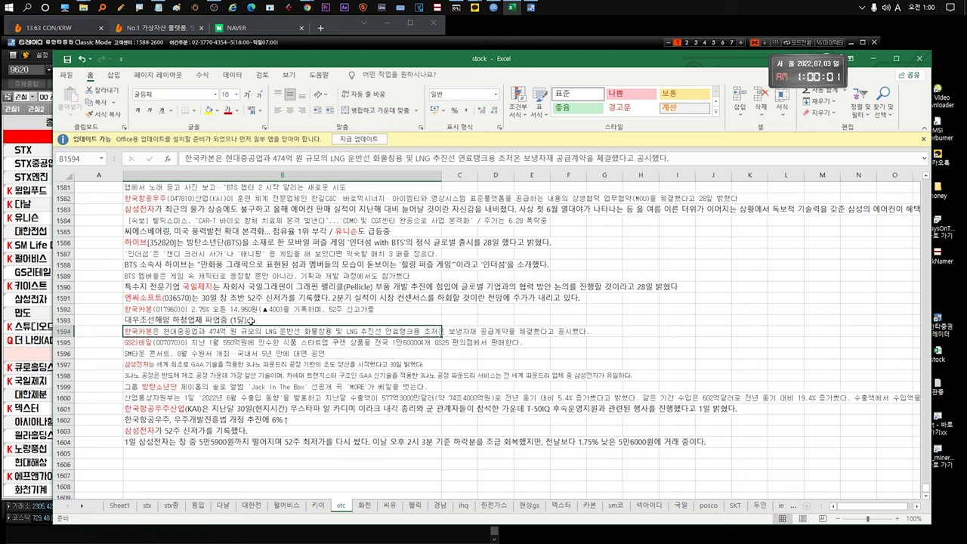
double_click(252, 320)
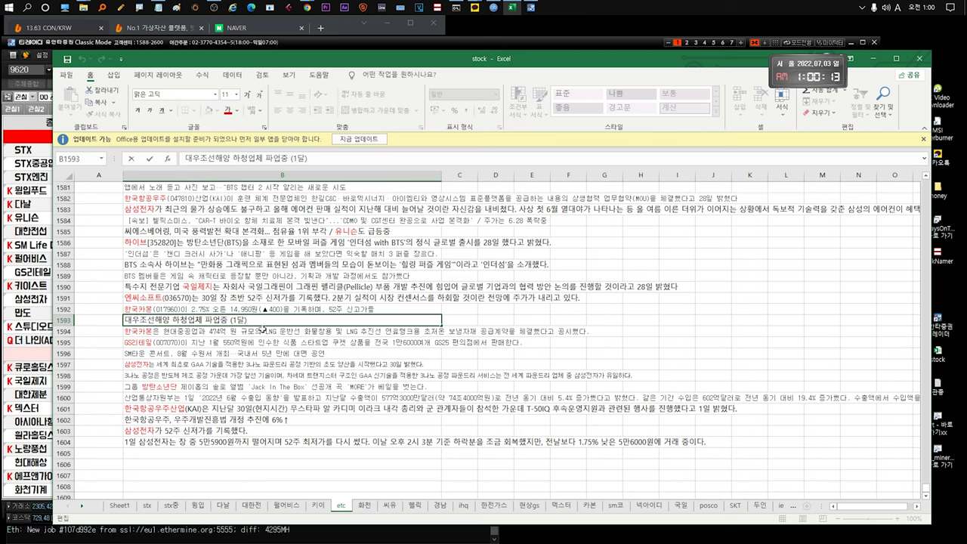
Read the 한국카본 supply contract note in B1594, highlighting the 현대중공업 order and LNG 보냉자재 공급계약 phrases.
left_click(262, 329)
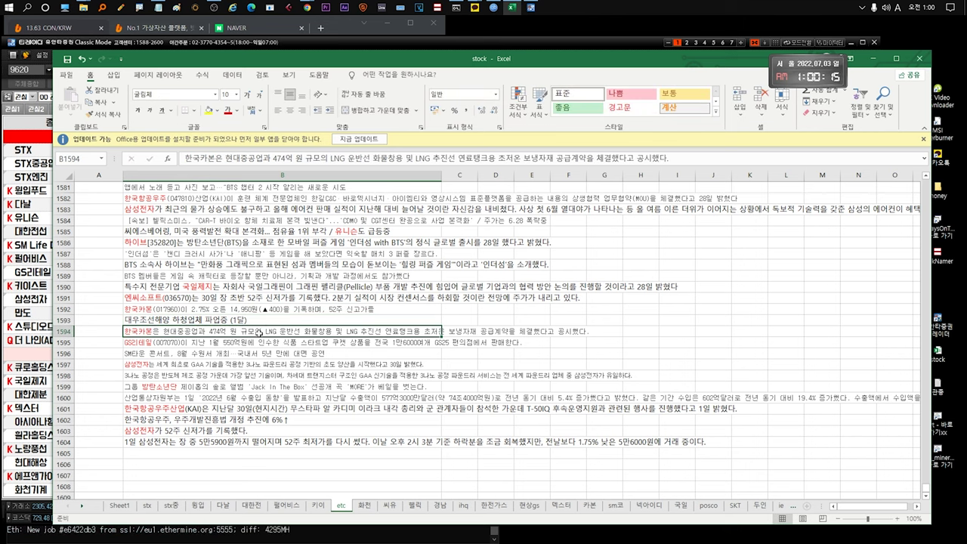
double_click(254, 333)
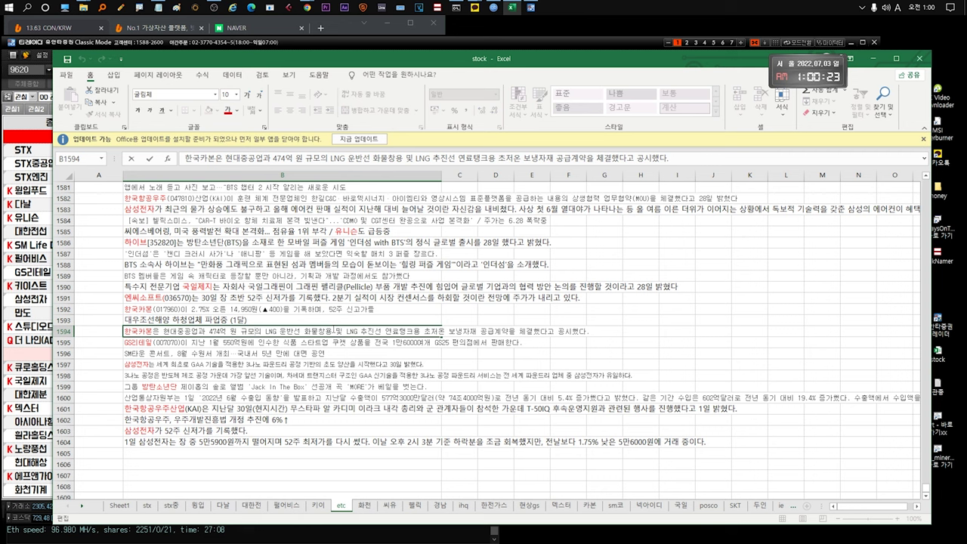
left_click_drag(335, 330, 153, 330)
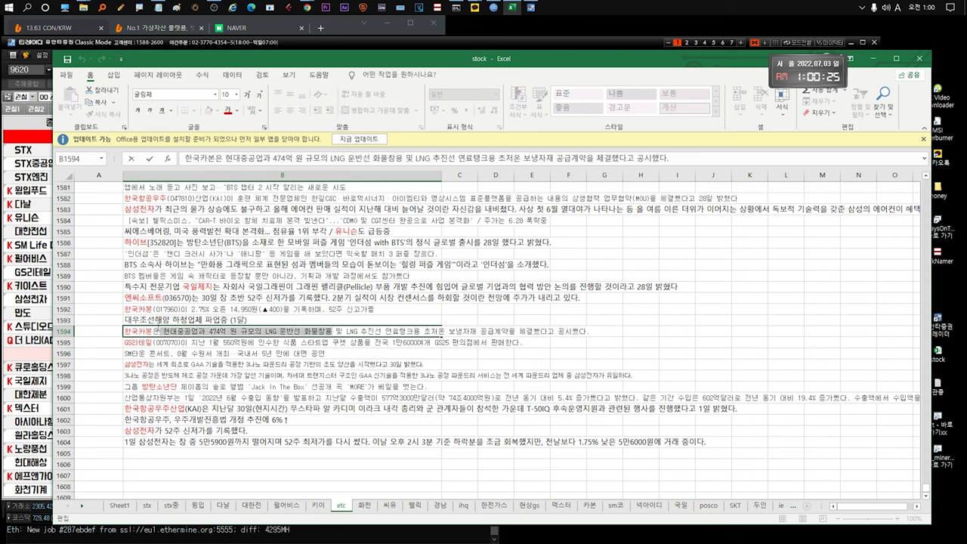
left_click(156, 330)
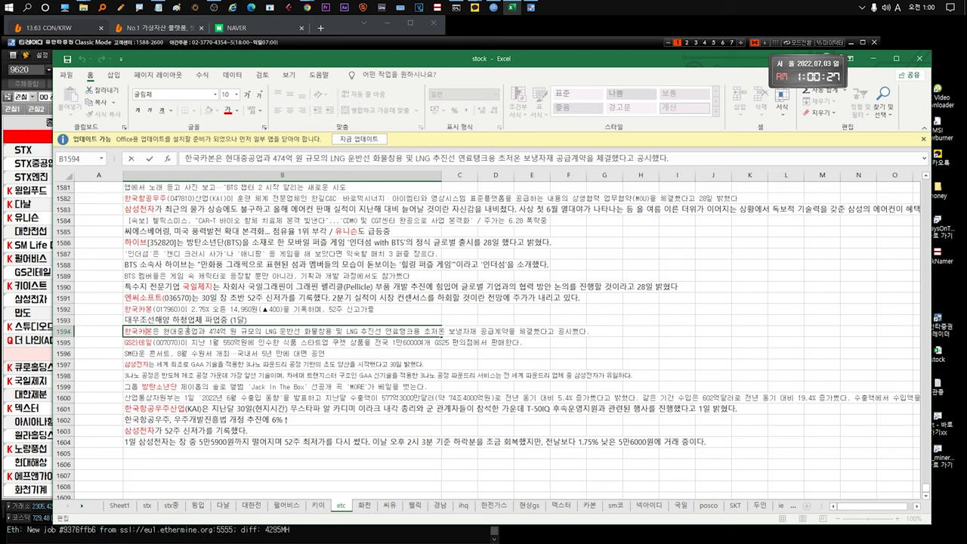
left_click_drag(156, 330, 121, 330)
key("Escape")
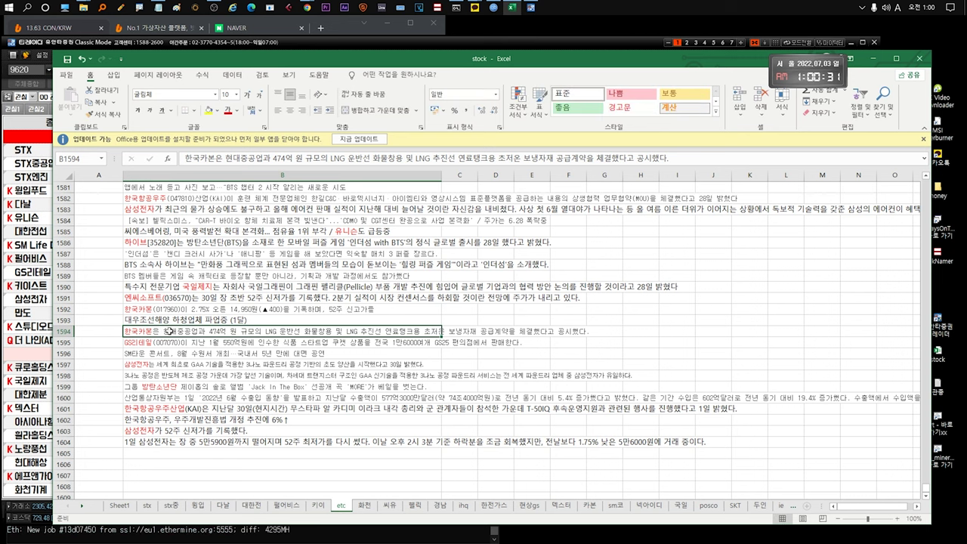
double_click(168, 331)
left_click_drag(167, 330, 512, 331)
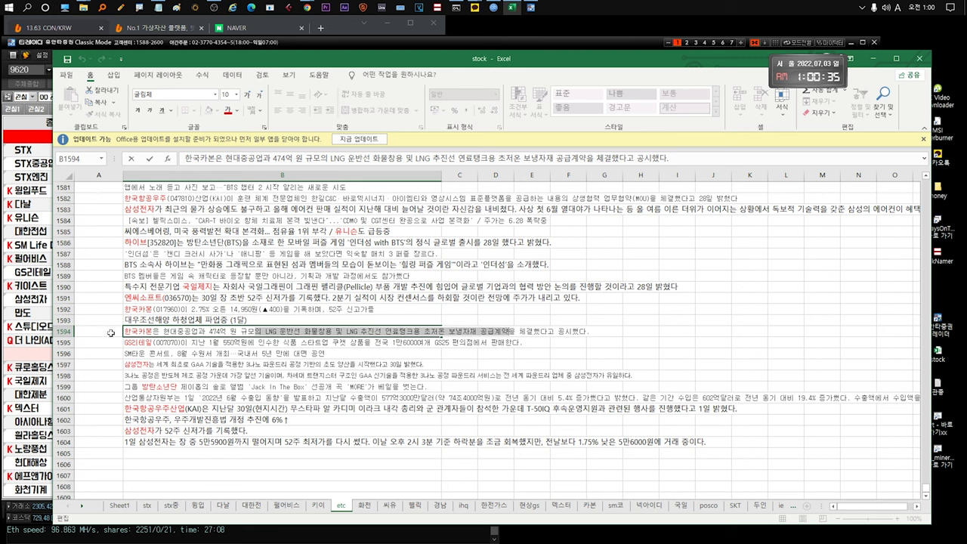
Read the GS리테일 note in B1595, highlighting the text from 스타트업 쿠캣 상품을 to the end.
left_click(191, 342)
double_click(229, 342)
left_click_drag(302, 342, 528, 343)
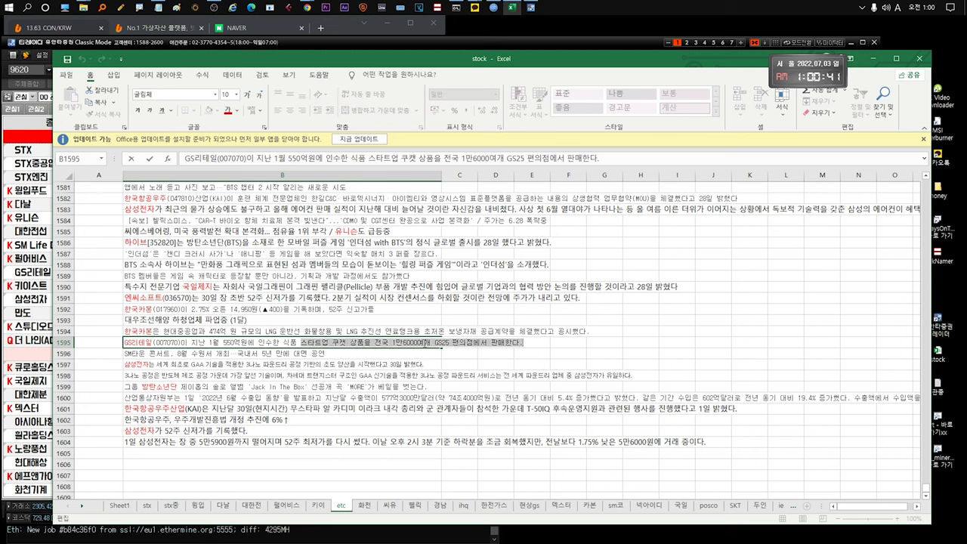
Reread the GS리테일 note in B1595, highlighting its opening through 인수한 식품 and the stretch from the acquisition price to 판매.
key("Escape")
left_click(268, 351)
key("Up")
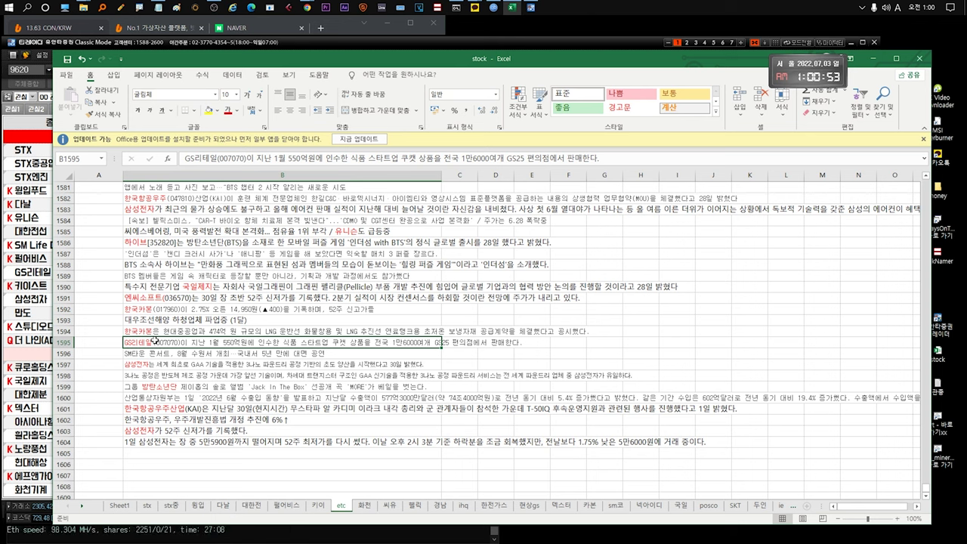
left_click(84, 339)
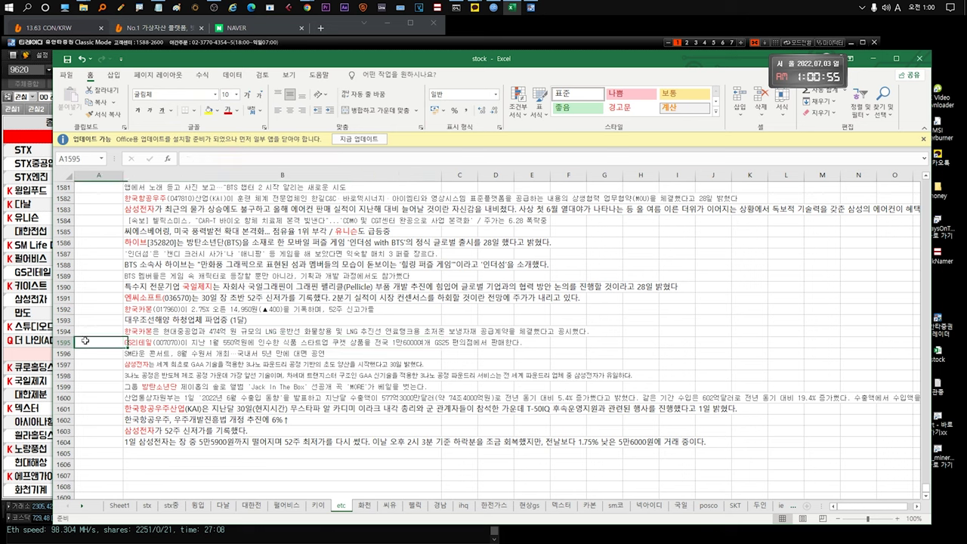
left_click(235, 341)
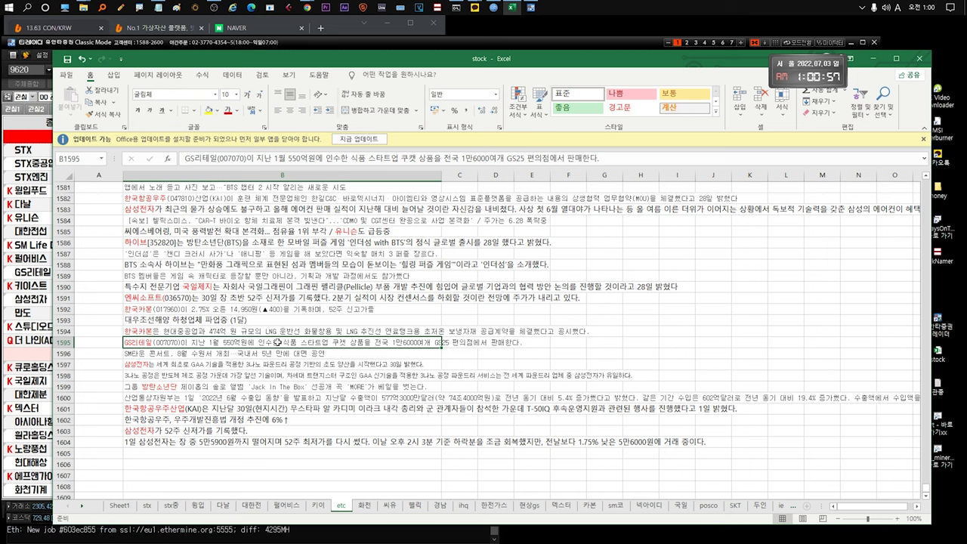
double_click(297, 342)
left_click_drag(297, 342, 126, 344)
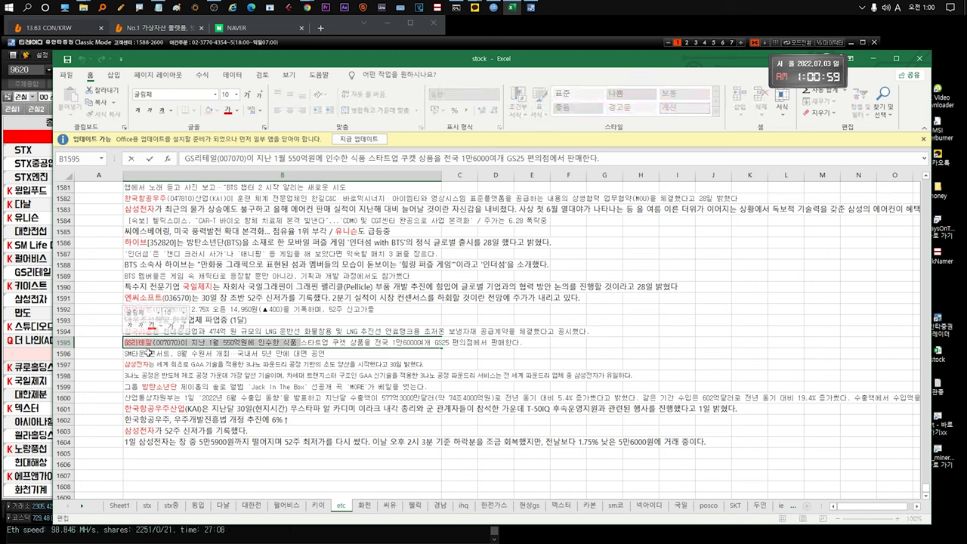
key("Escape")
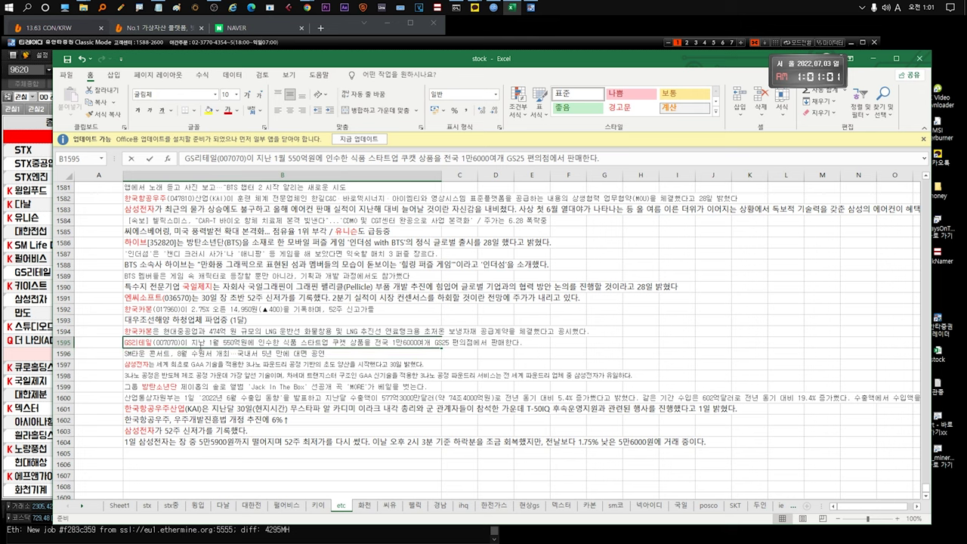
double_click(227, 342)
left_click_drag(227, 343, 492, 344)
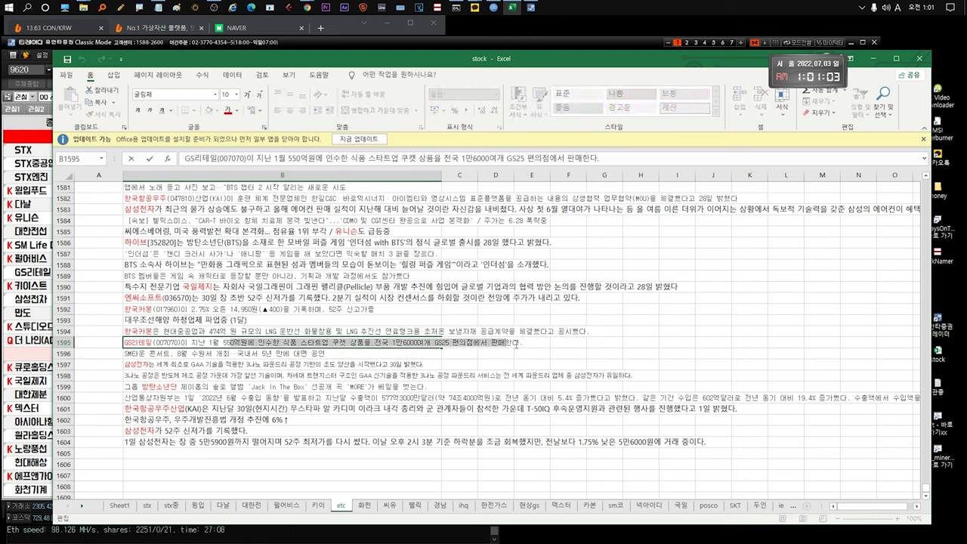
key("Escape")
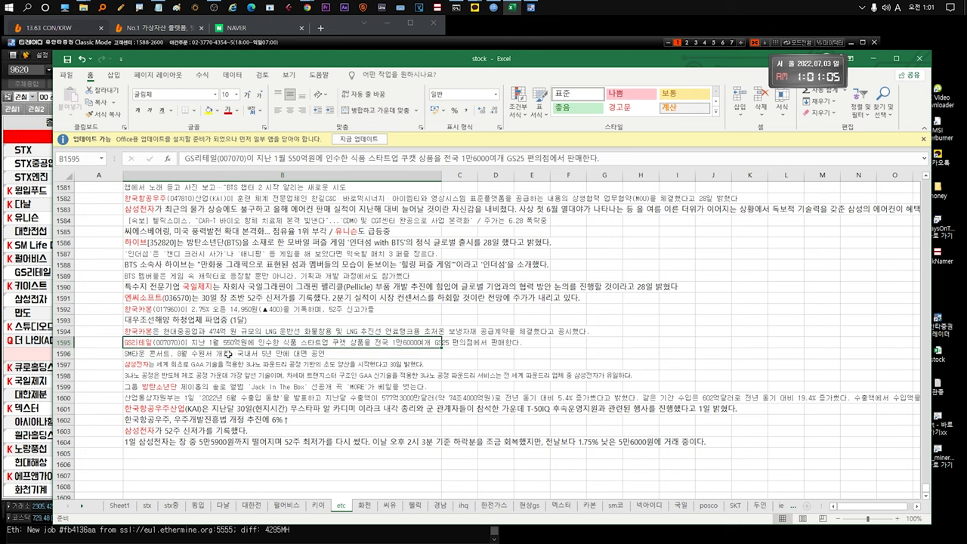
Read the SM타운 콘서트 note in B1596, highlighting its wording from 8월 수원서 to 대면 공연.
left_click(228, 353)
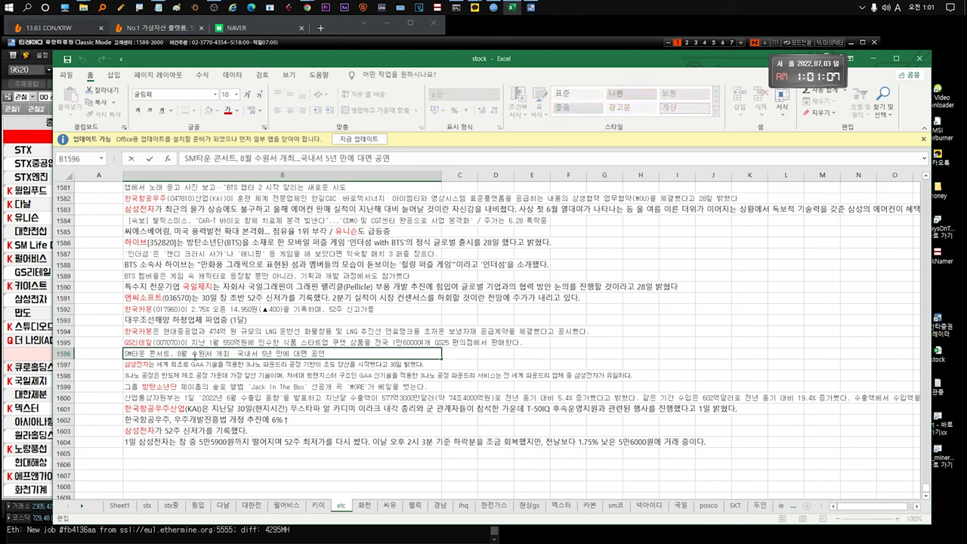
double_click(173, 353)
left_click_drag(173, 354, 127, 353)
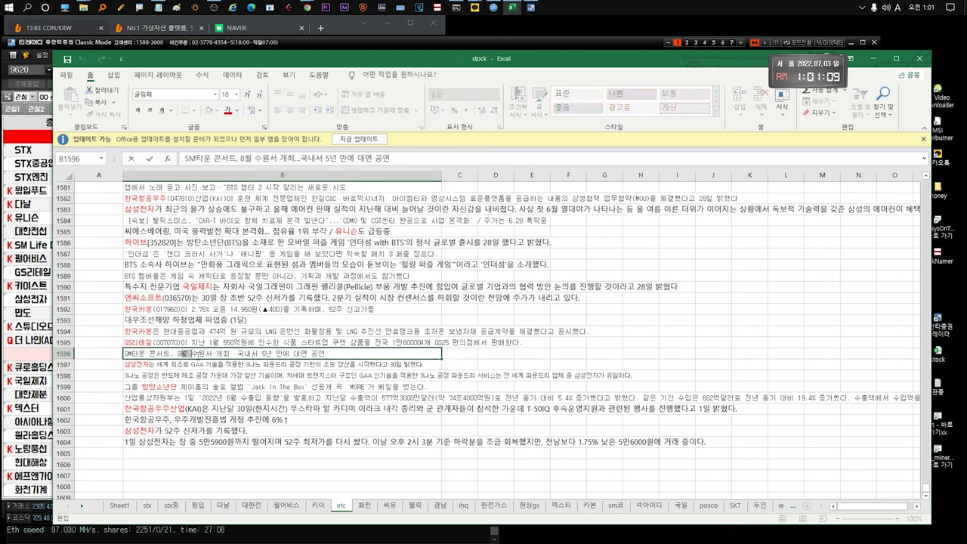
left_click_drag(190, 353, 326, 355)
left_click(306, 365)
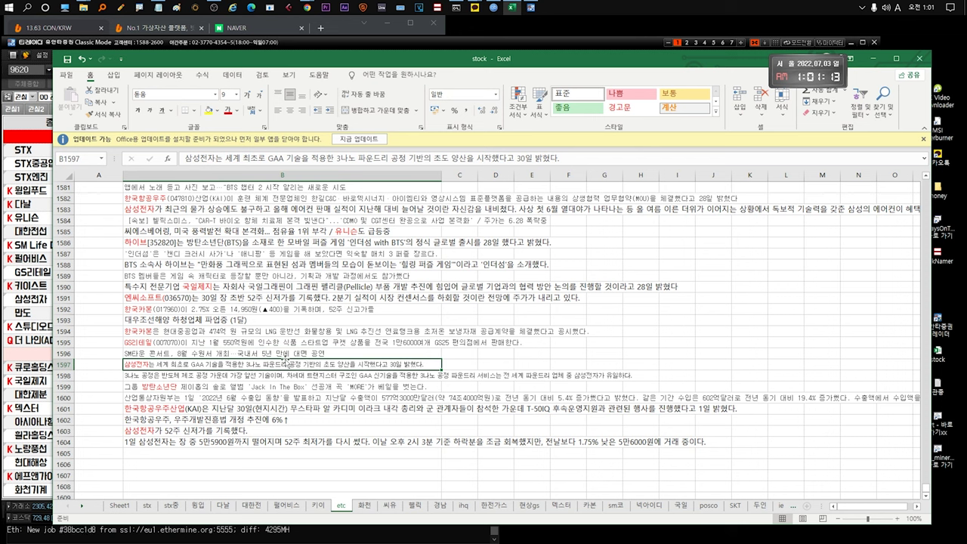
left_click(275, 354)
Read the 삼성전자 3나노 notes in B1597 and B1598, highlighting the text from 세계 최초로 GAA 기술을 to 30일 in B1597.
left_click(261, 364)
double_click(242, 364)
left_click_drag(156, 364, 404, 365)
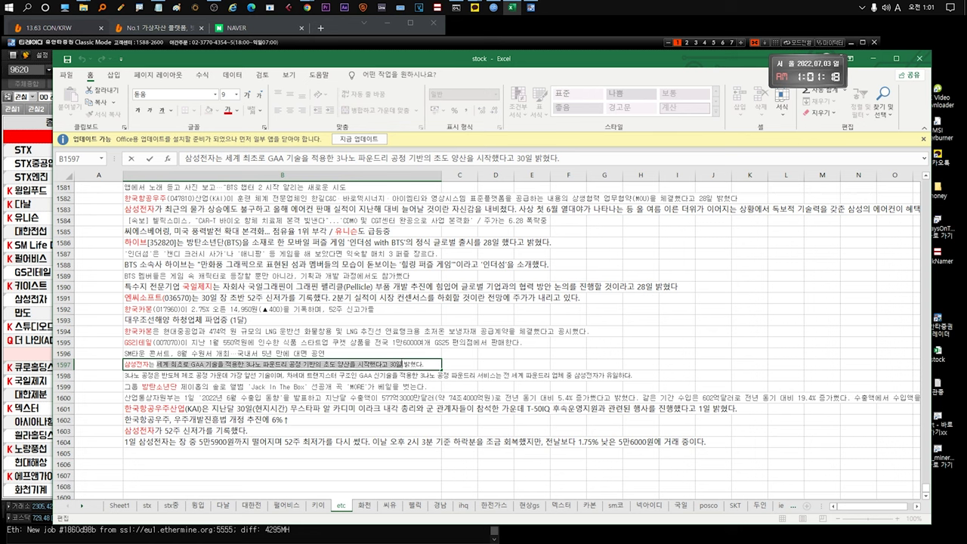
left_click(219, 376)
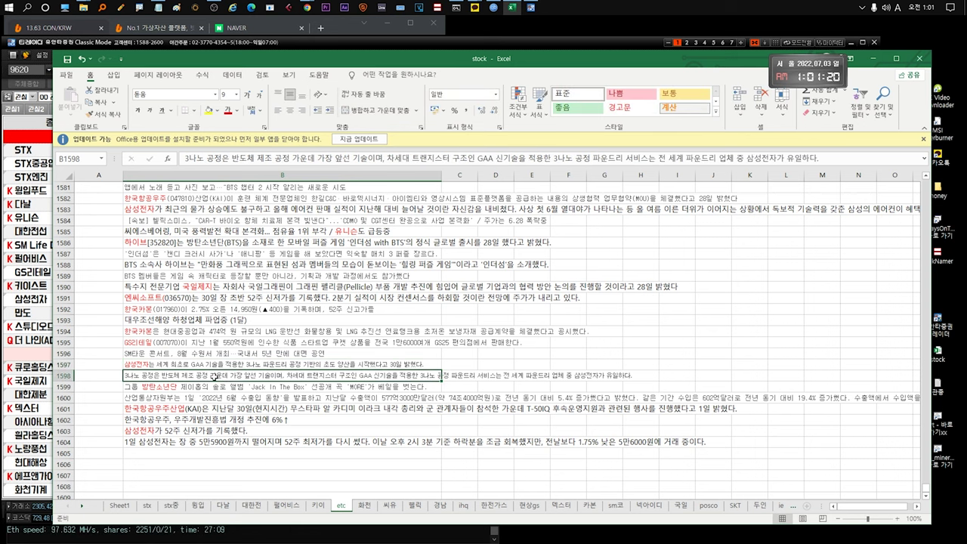
left_click(206, 386)
left_click(211, 374)
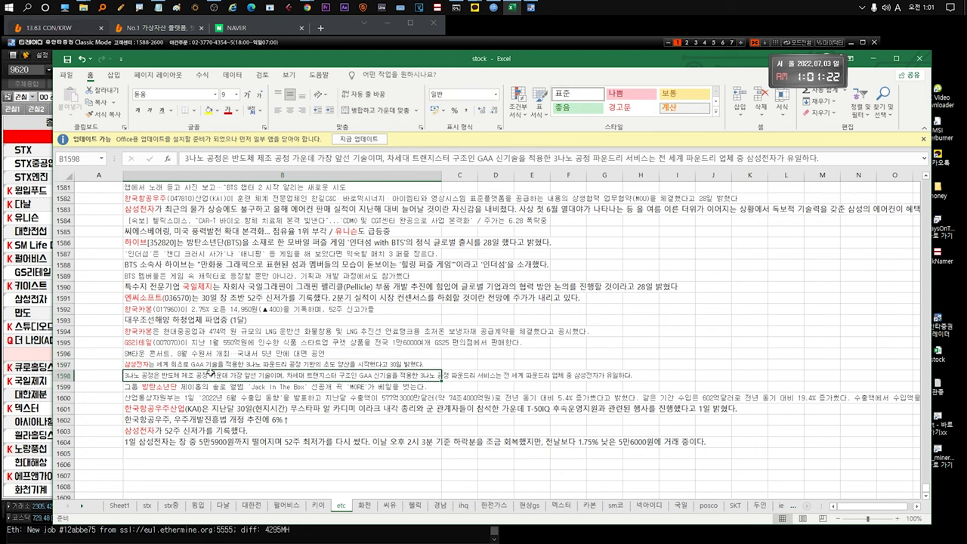
left_click(213, 368)
left_click(222, 378)
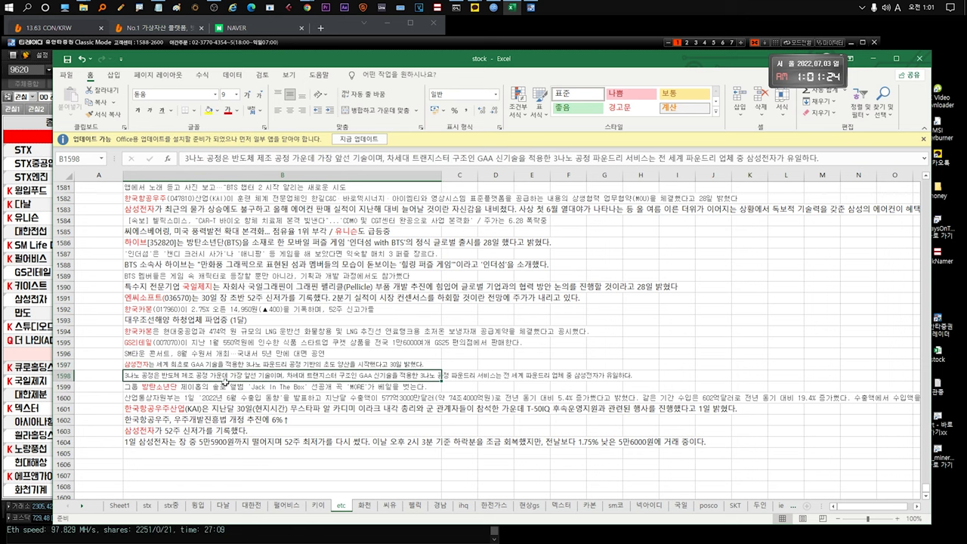
Read the 방탄소년단 solo album note in B1599, highlighting the text from 'Jack In The Box' to the end.
left_click(225, 388)
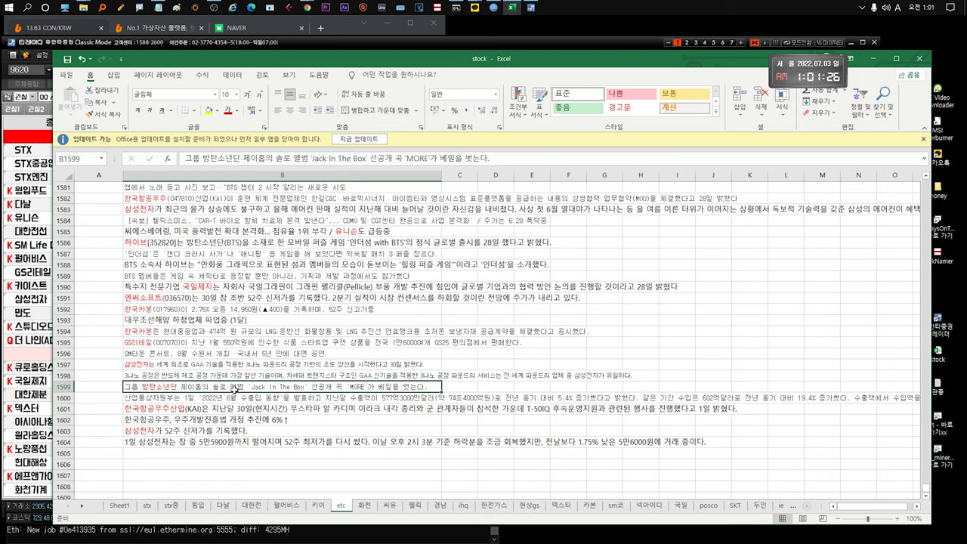
double_click(260, 386)
left_click_drag(260, 386, 426, 387)
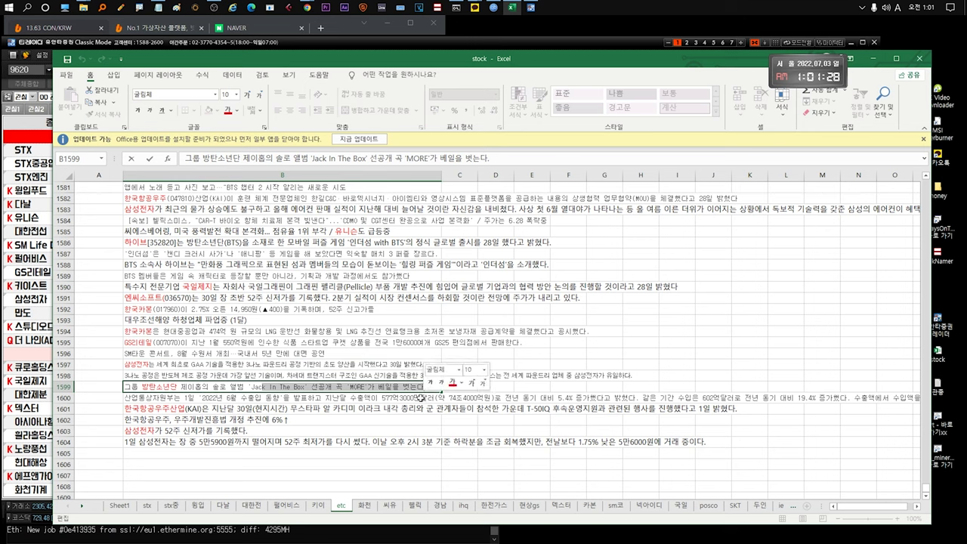
Read the full 2022년 6월 수출입 동향 note in B1600, highlighting the export amount 577억3000만달러(약 74조4000억원).
left_click(217, 398)
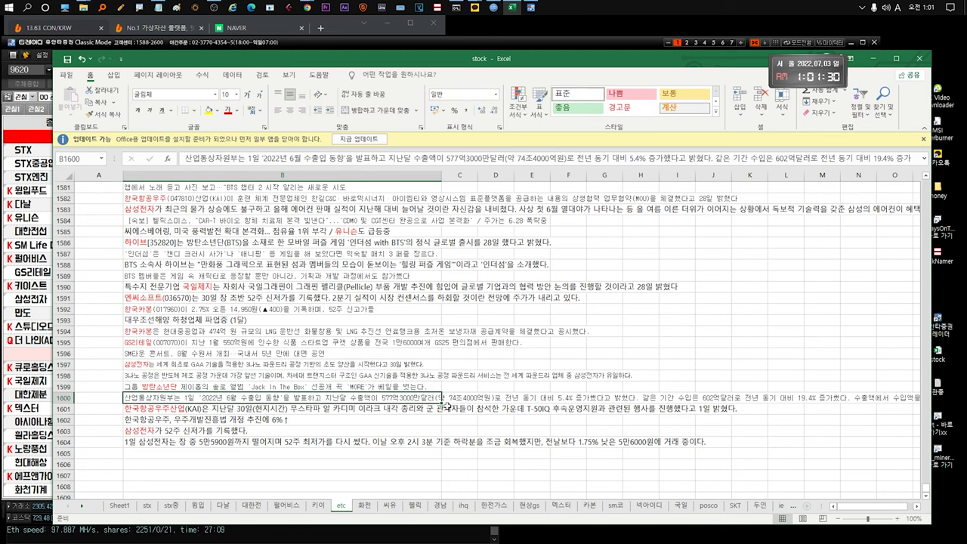
double_click(325, 398)
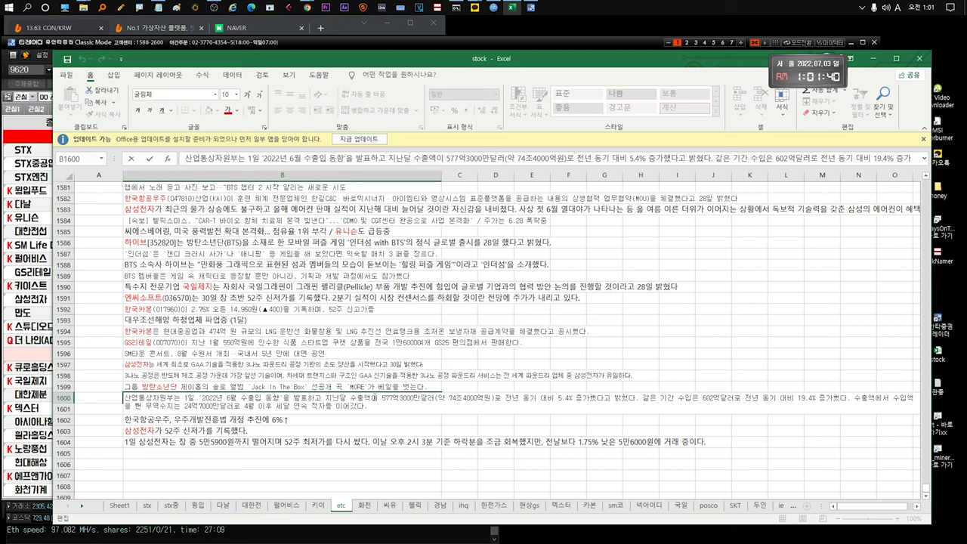
left_click_drag(382, 398, 500, 398)
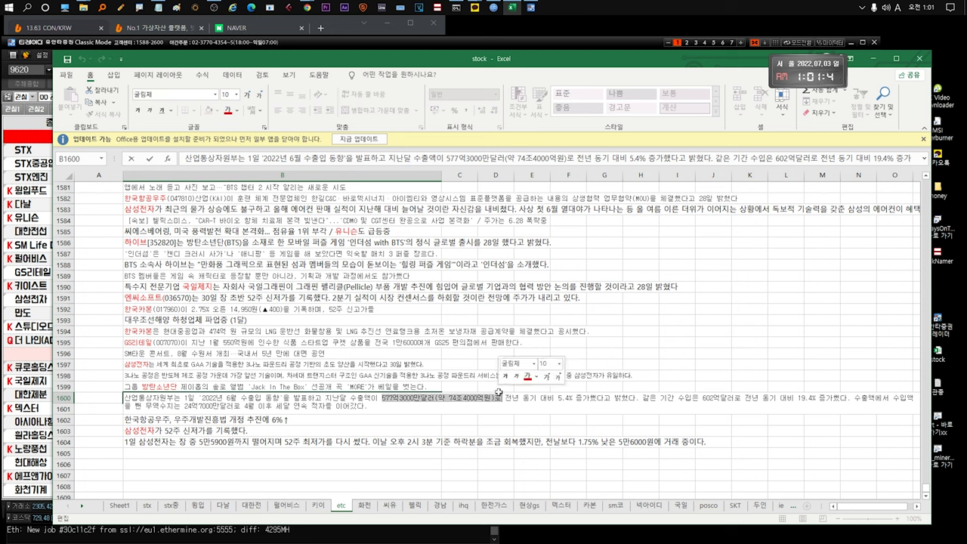
left_click(279, 406)
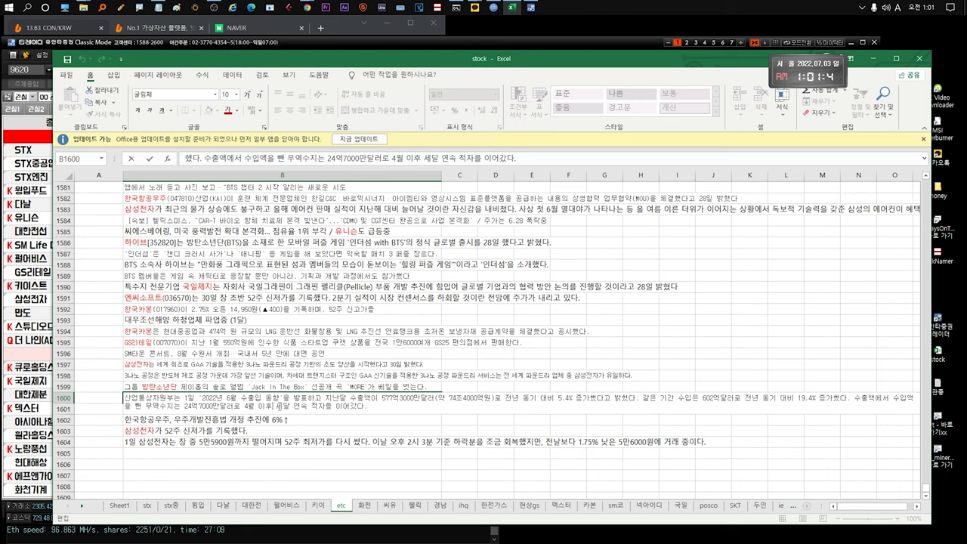
left_click(113, 406)
left_click(200, 398)
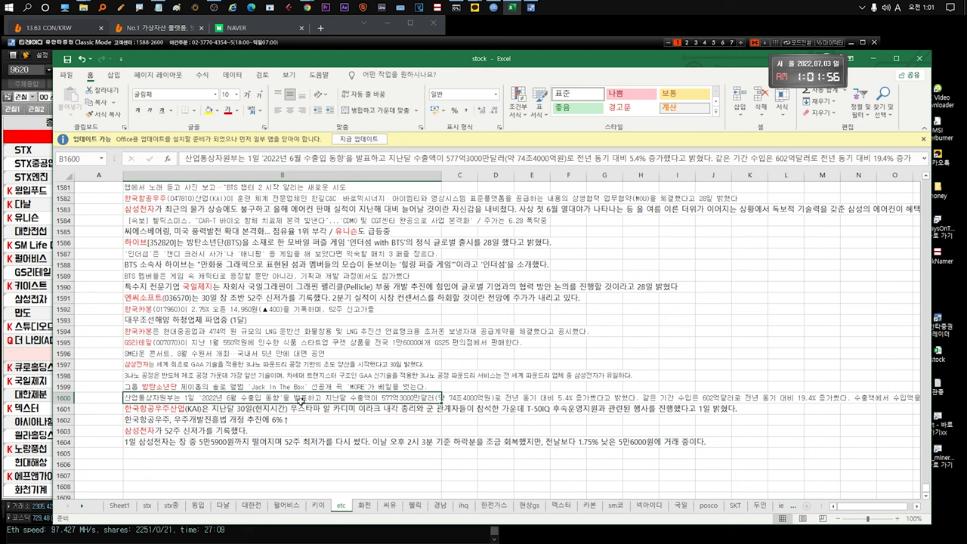
Read the 한국항공우주산업 note in B1601, highlighting the T-50IQ 후속운영지원 part and the opening through (현지시간).
left_click(292, 409)
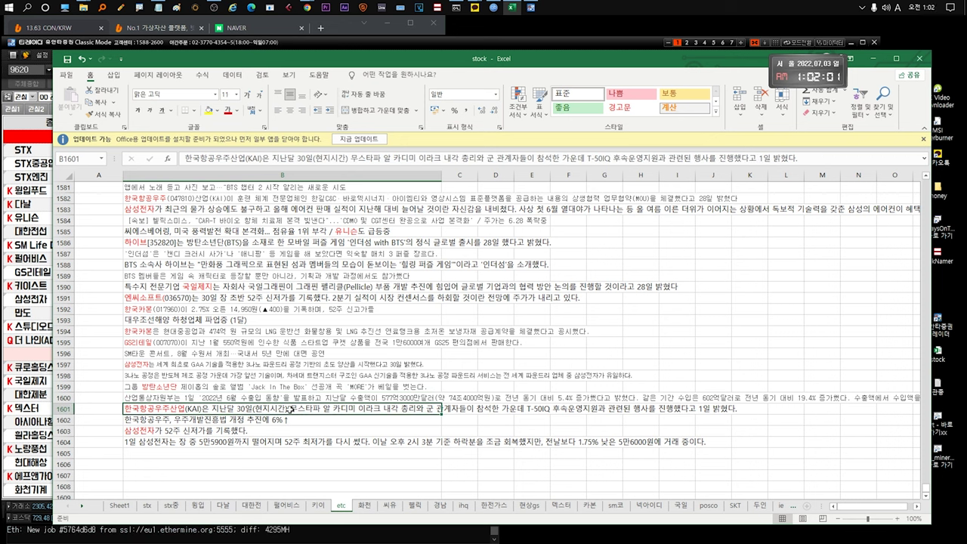
double_click(444, 409)
left_click_drag(443, 409, 738, 420)
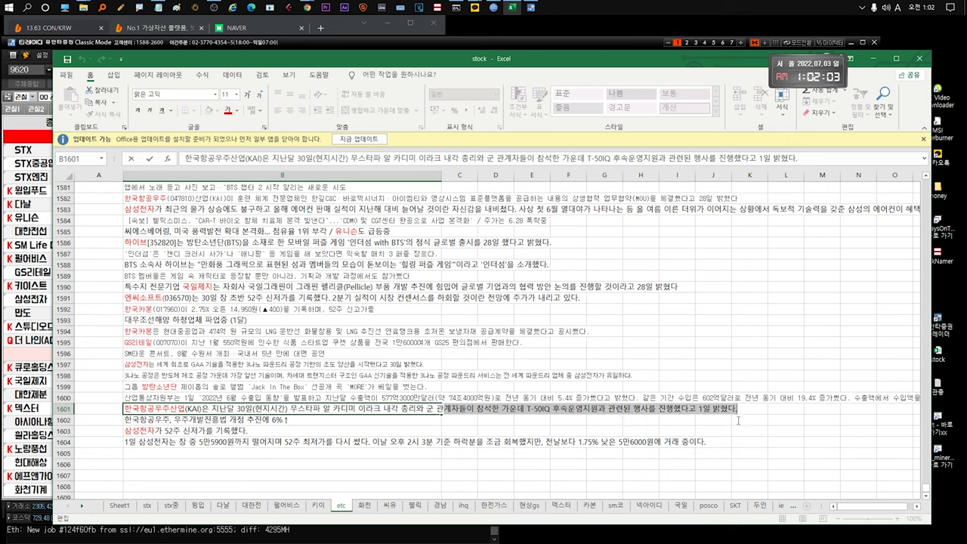
left_click_drag(290, 409, 124, 409)
key("Return")
Review the 한국항공우주산업 event note in B1601 together with the 우주개발진흥법 개정 note in B1602.
left_click(260, 408)
left_click(258, 420)
left_click(258, 408)
left_click(259, 419)
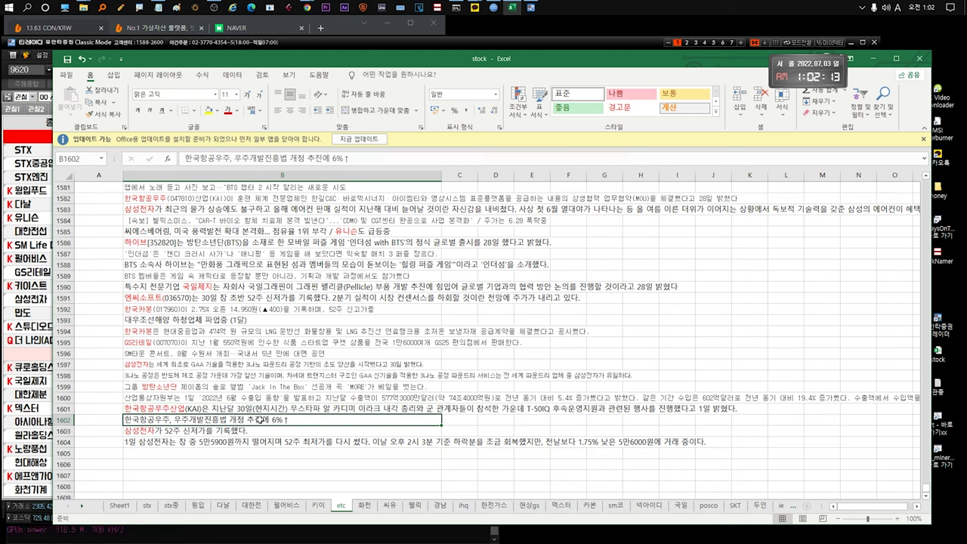
left_click(251, 409)
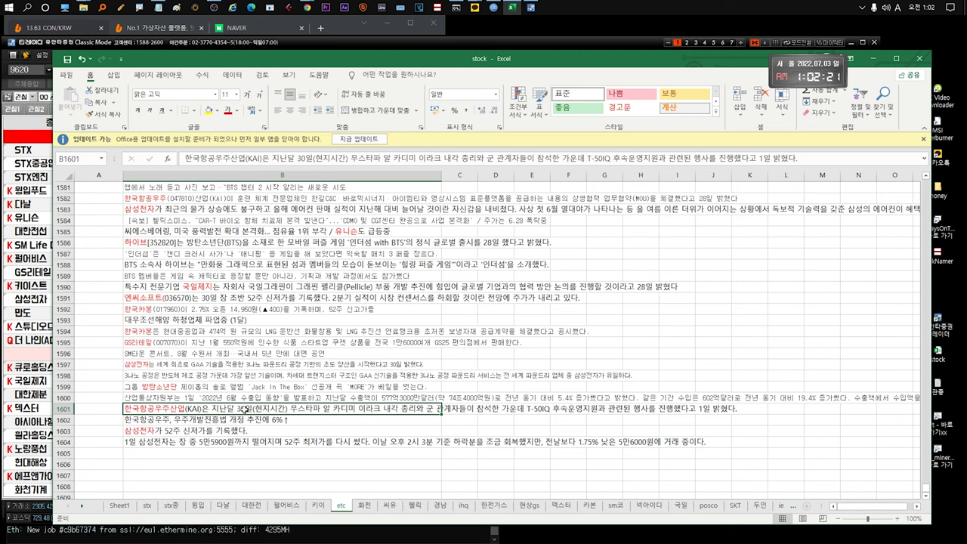
left_click(195, 416)
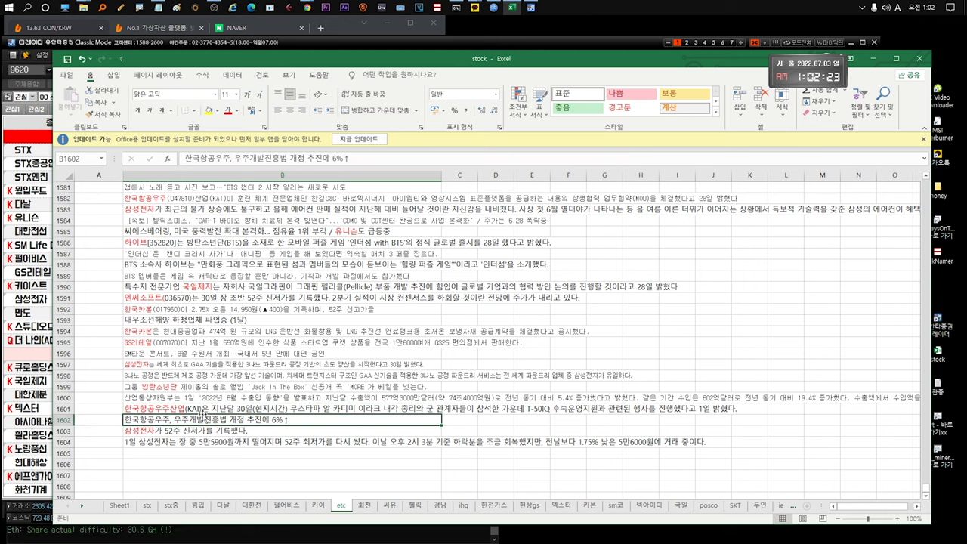
left_click(197, 410)
left_click(195, 416)
left_click(197, 411)
left_click(195, 416)
left_click(197, 410)
left_click(195, 417)
Read the 삼성전자 52주 신저가 note in B1603, highlighting its full text, and the related price note in B1604.
left_click(193, 431)
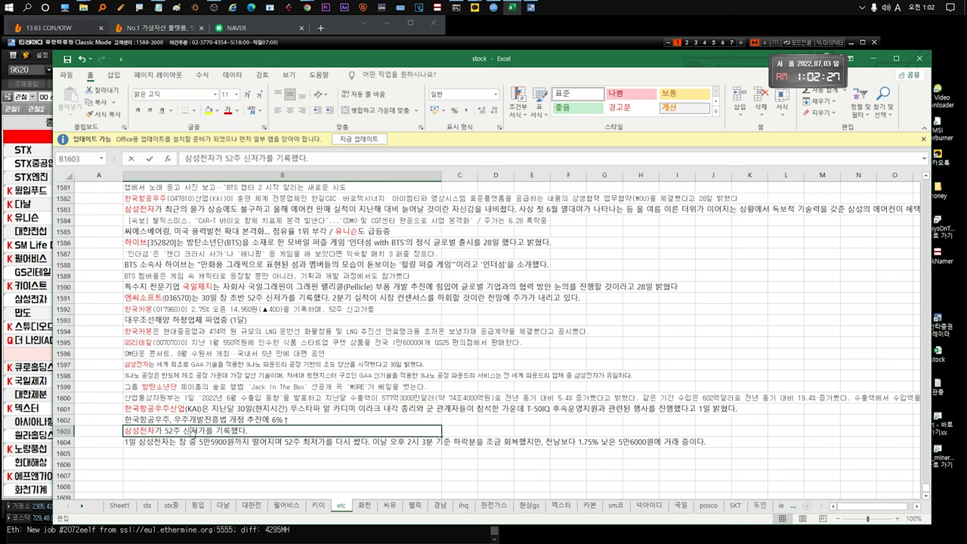
double_click(248, 430)
left_click_drag(248, 431, 125, 431)
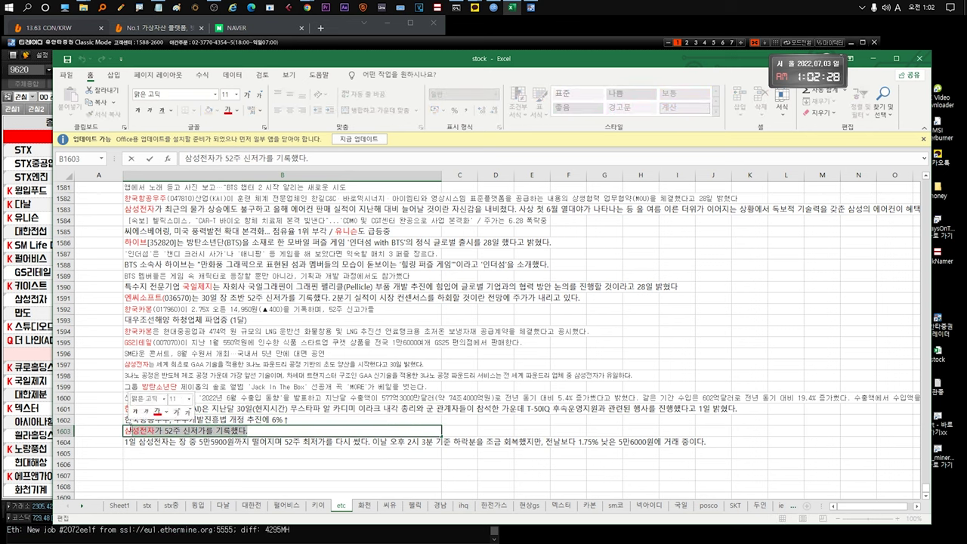
left_click(382, 441)
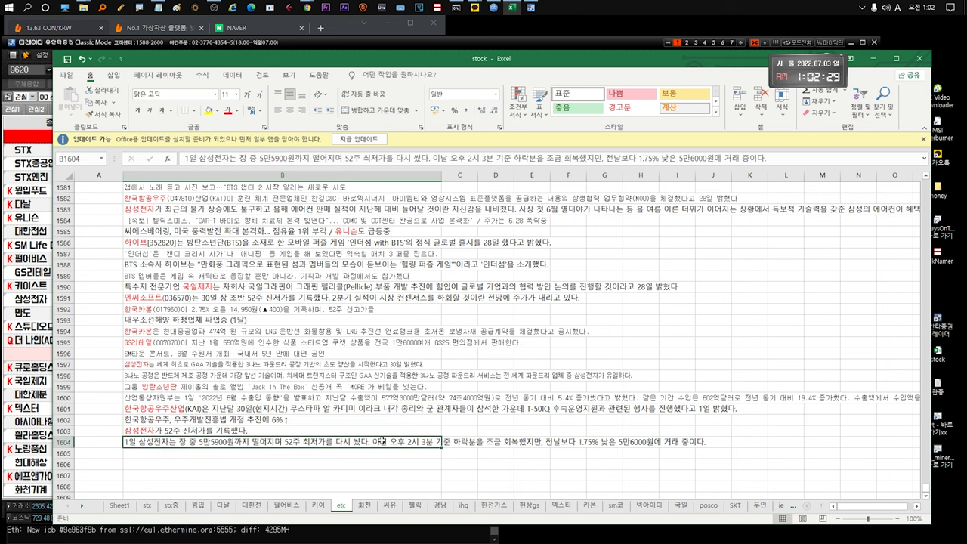
Check STX in the 티레이더 watchlist, and open the stx sheet of the stock workbook to view its latest notes.
left_click(309, 41)
left_click(81, 151)
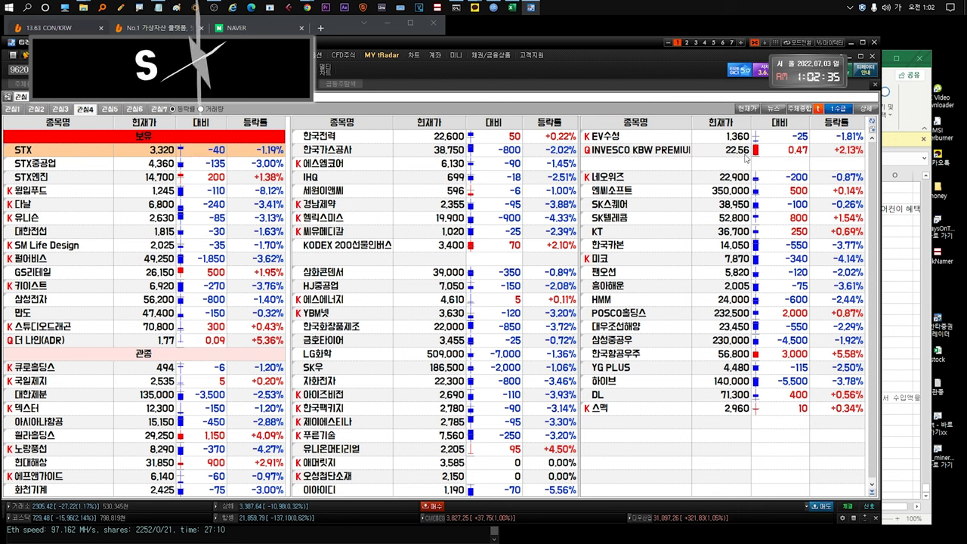
key("alt+Tab")
left_click(147, 505)
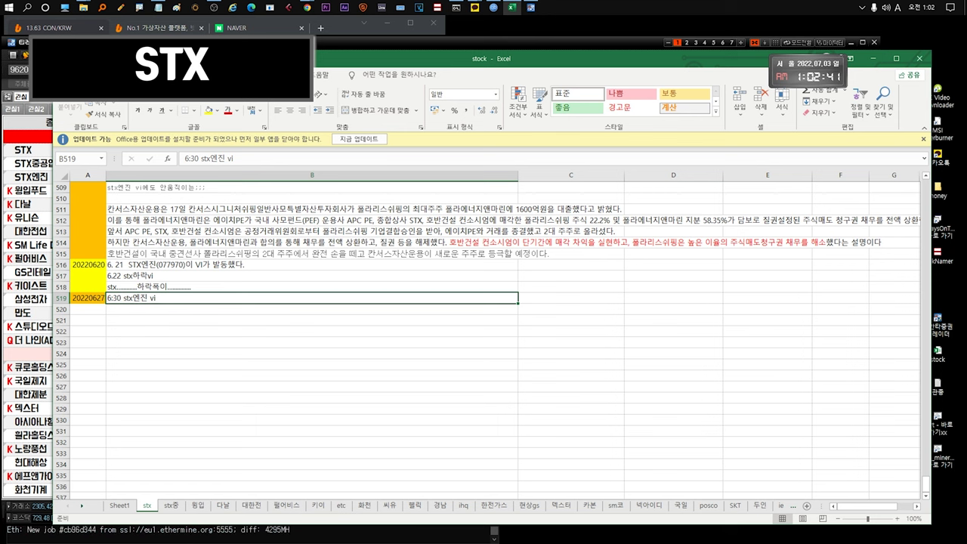
Switch back to 티레이더 and open the STX candlestick chart from the watchlist.
key("alt+Tab")
left_click(66, 154)
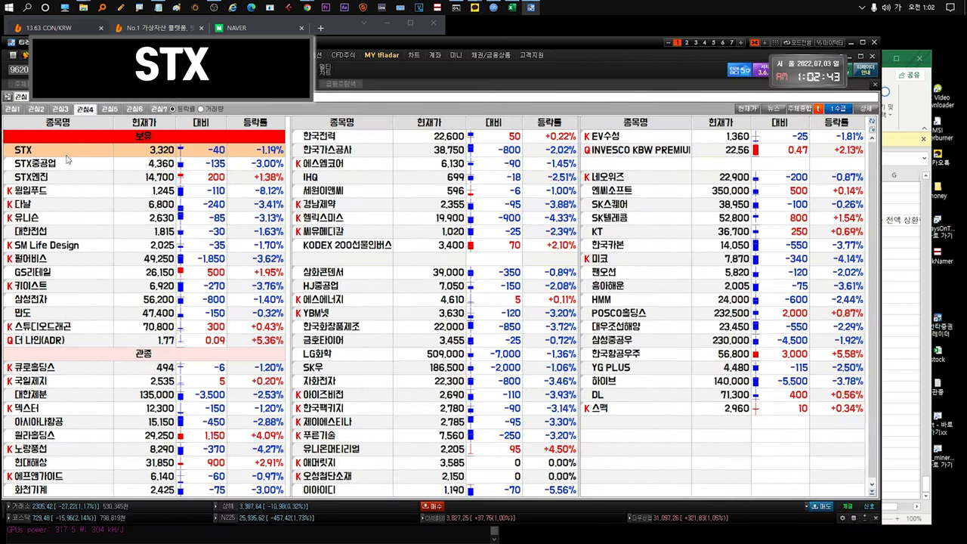
double_click(66, 159)
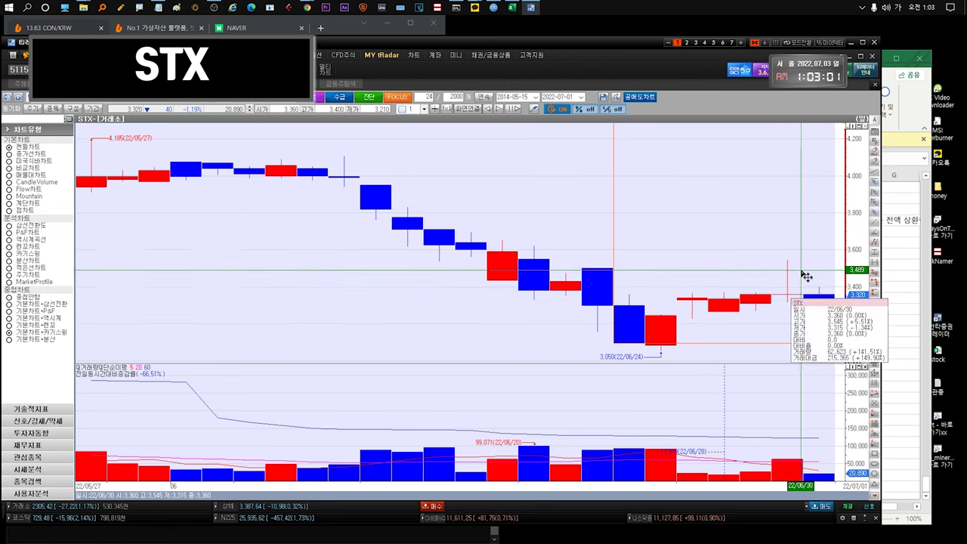
Examine STX's price and volume history on the chart, from the full range since 2014 to the period since March 2021.
scroll(807, 250, "down", 5)
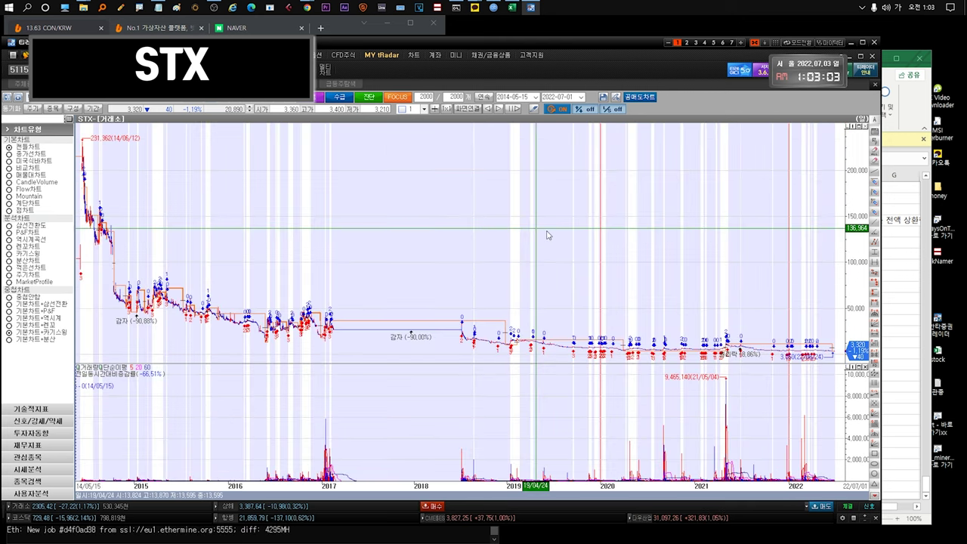
scroll(802, 270, "up", 3)
scroll(802, 271, "down", 5)
scroll(768, 268, "up", 3)
scroll(768, 267, "down", 3)
scroll(768, 267, "up", 2)
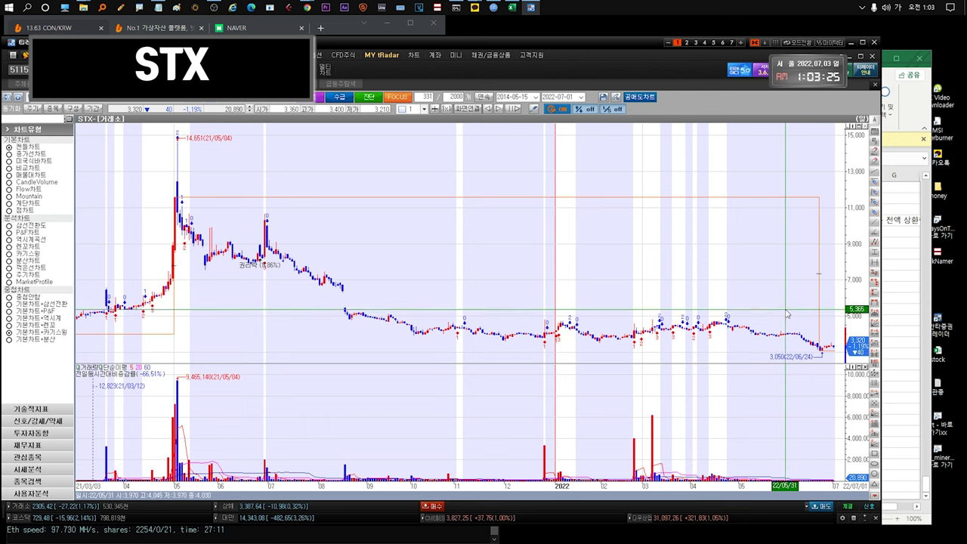
Compare STX's June 2022 candles with its price history over longer periods, and inspect the 22/06/30 candle's details.
scroll(783, 311, "down", 5)
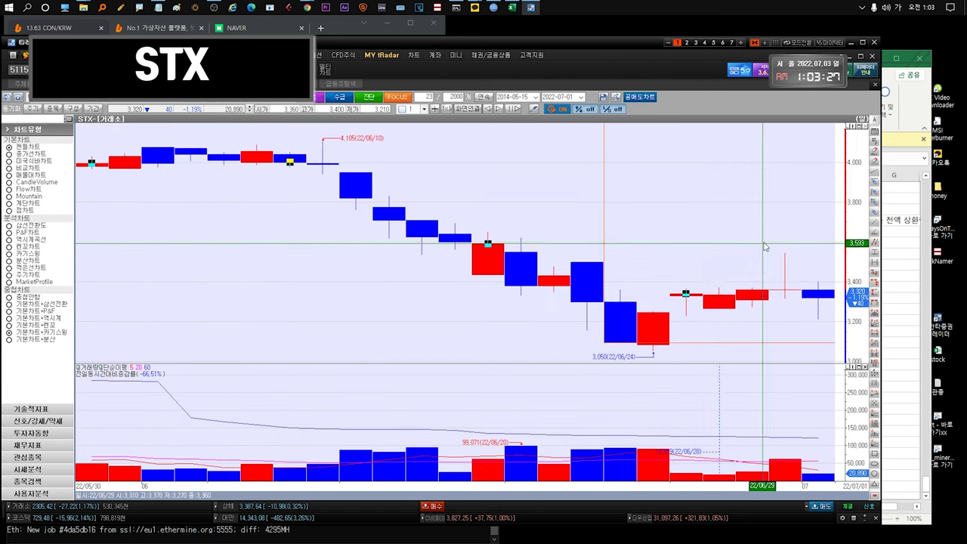
scroll(708, 236, "up", 5)
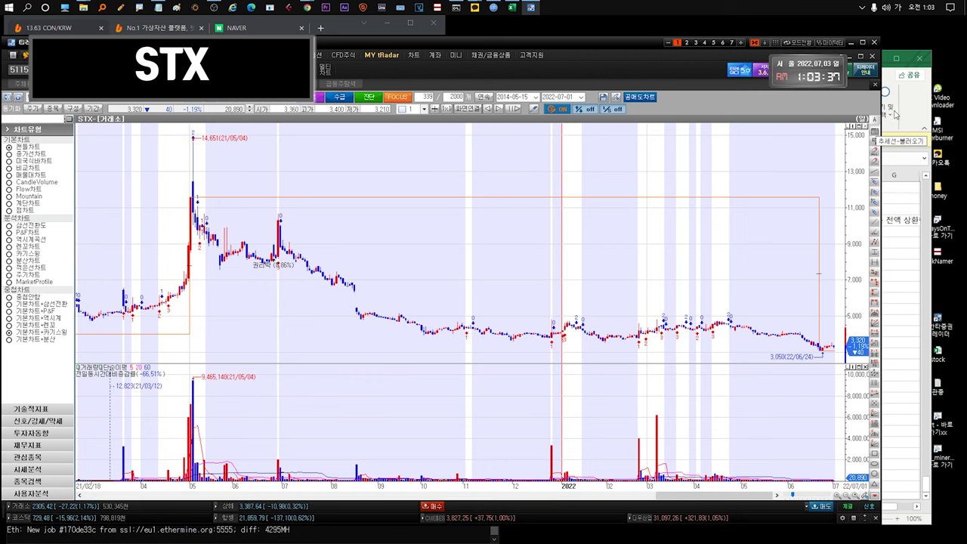
scroll(766, 284, "down", 5)
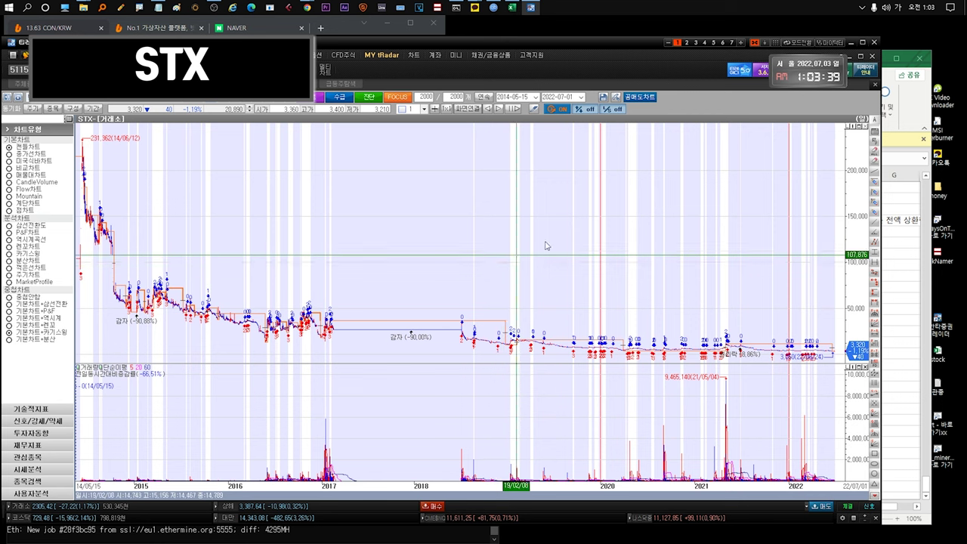
scroll(856, 310, "up", 8)
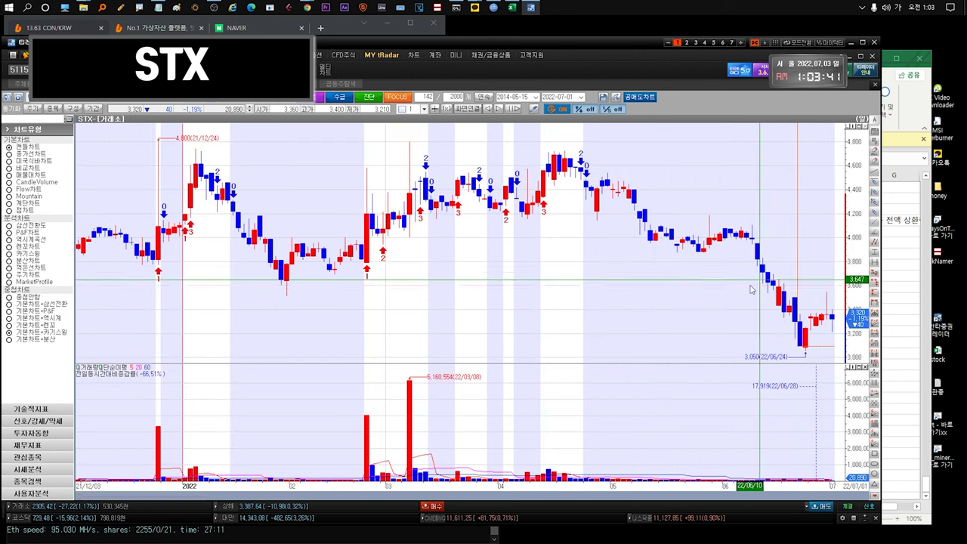
scroll(856, 310, "down", 5)
scroll(856, 310, "up", 6)
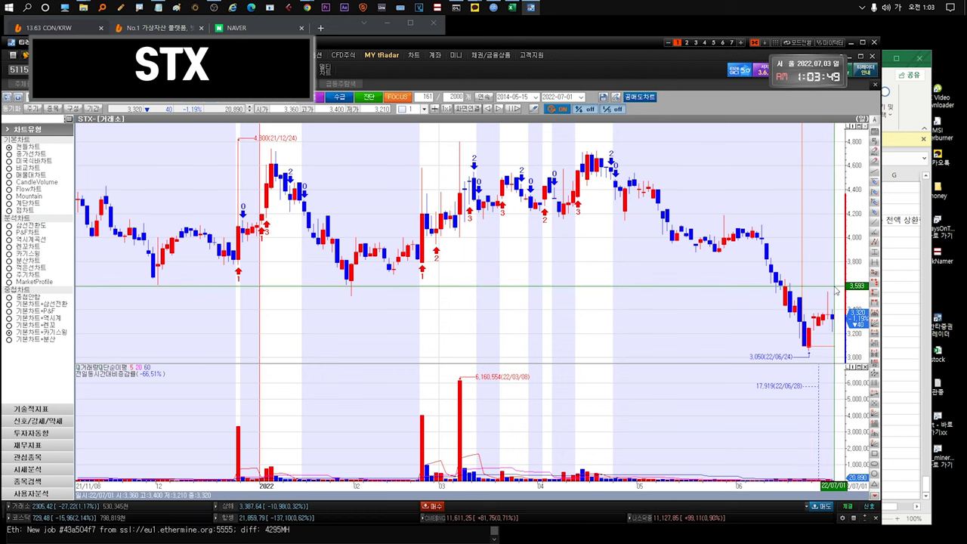
mouse_move(832, 299)
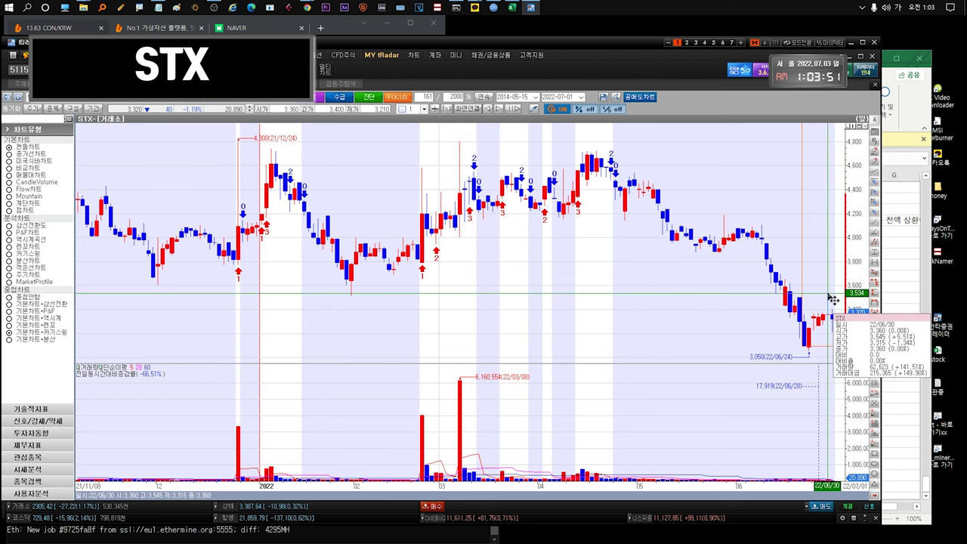
Switch to the stock workbook, open the stx중 sheet and read the 20220627 hiring note in B251, highlighting its development items.
left_click(910, 115)
left_click(171, 504)
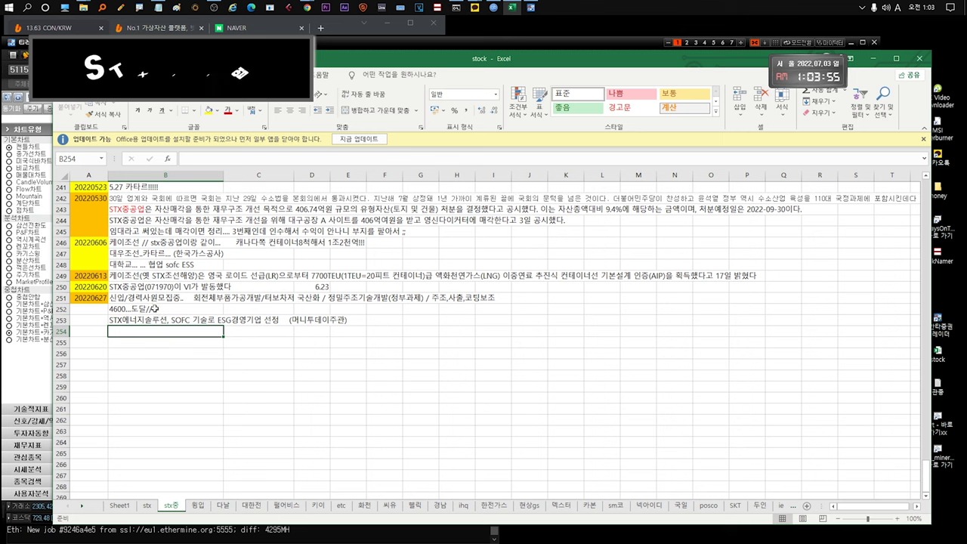
left_click(184, 299)
double_click(185, 298)
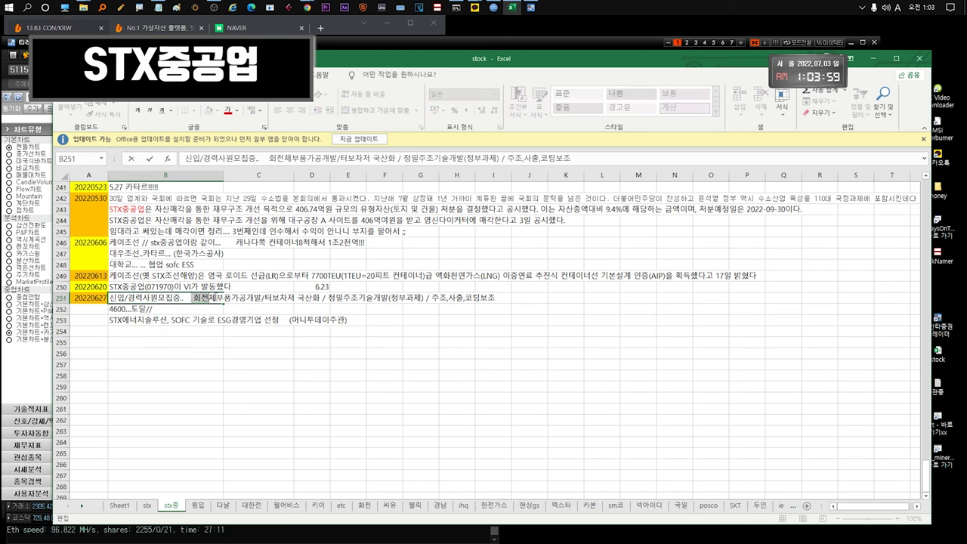
left_click_drag(209, 297, 493, 298)
key("Return")
key("Up")
key("Right")
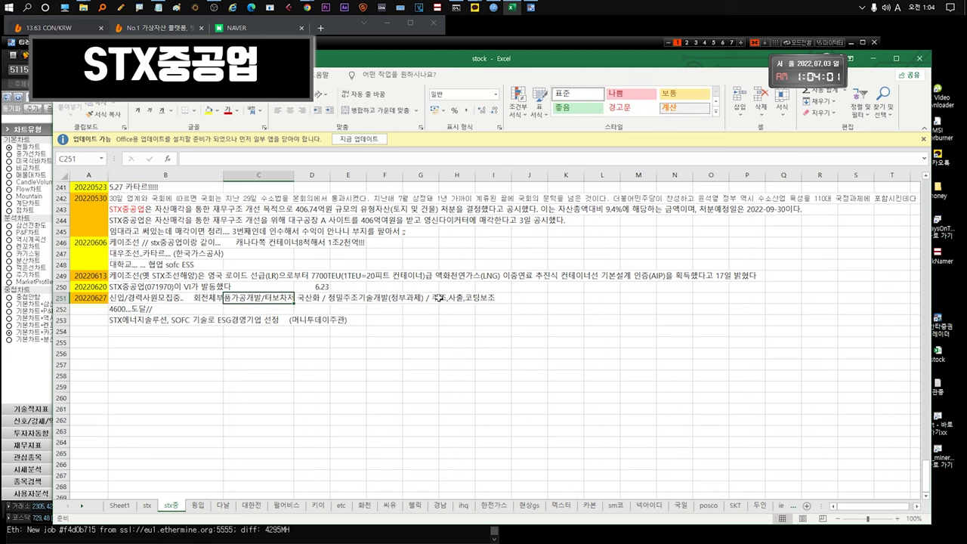
Highlight the 신입/경력사원모집중 text in B251, and review the 4600 price note in B252.
left_click(195, 299)
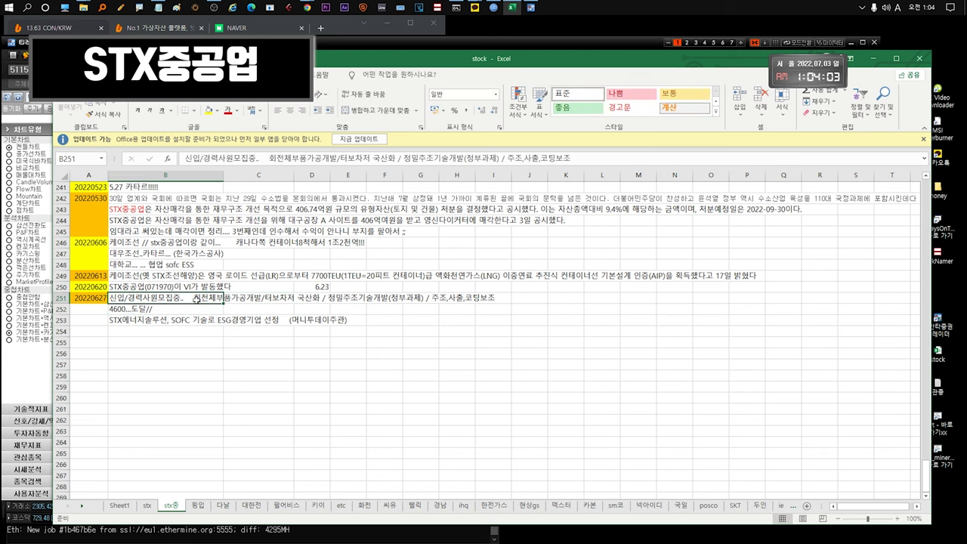
double_click(151, 298)
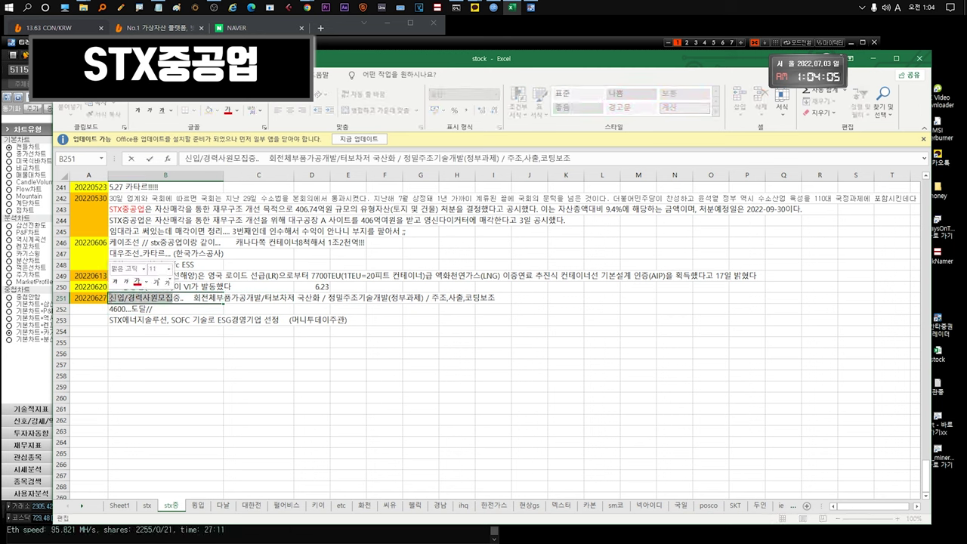
left_click(181, 310)
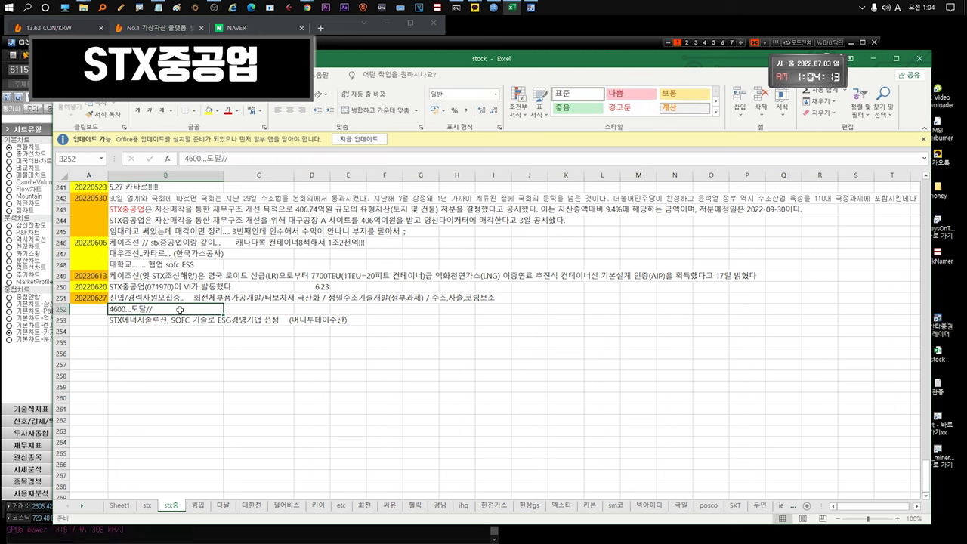
left_click(189, 297)
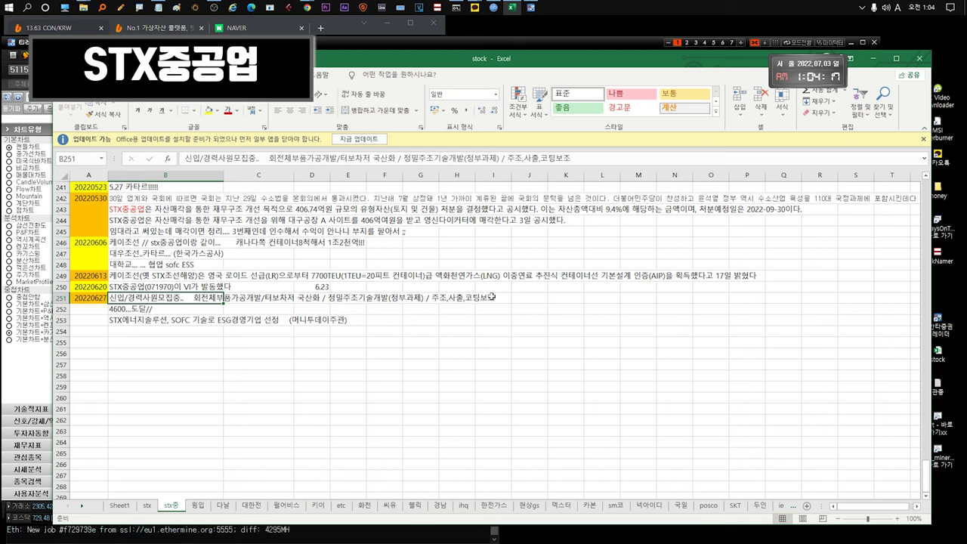
left_click(113, 309)
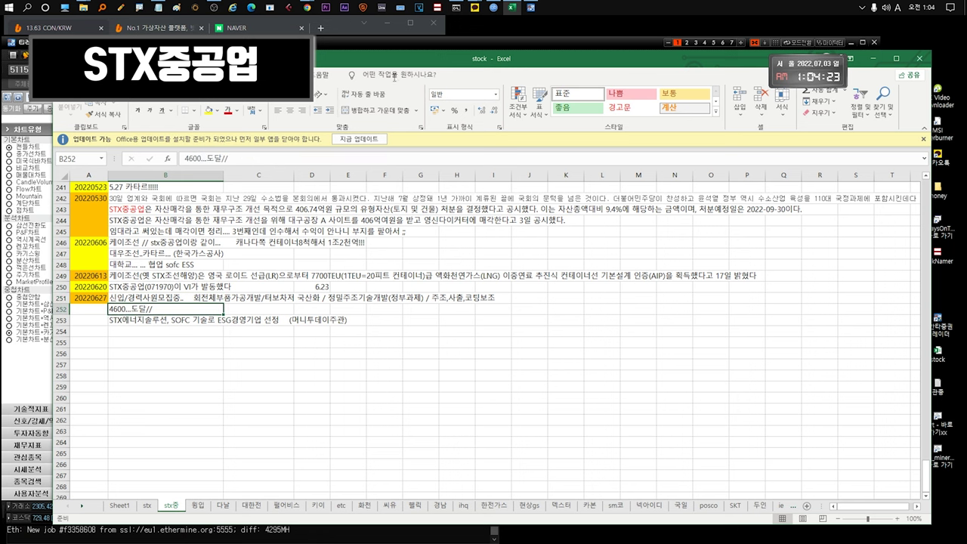
Switch back to 티레이더 and open the STX중공업 candlestick chart from the watchlist to examine its price history.
left_click(458, 43)
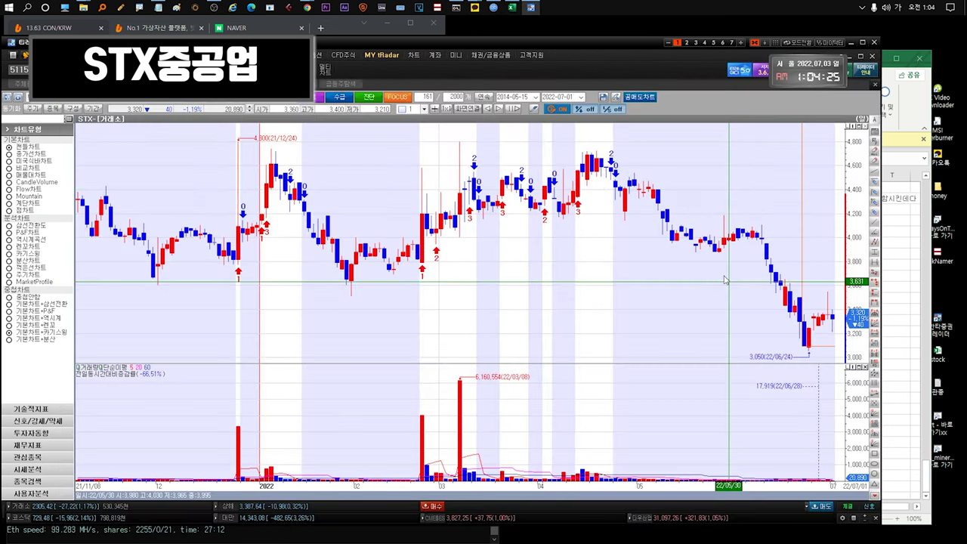
left_click(124, 112)
left_click(45, 161)
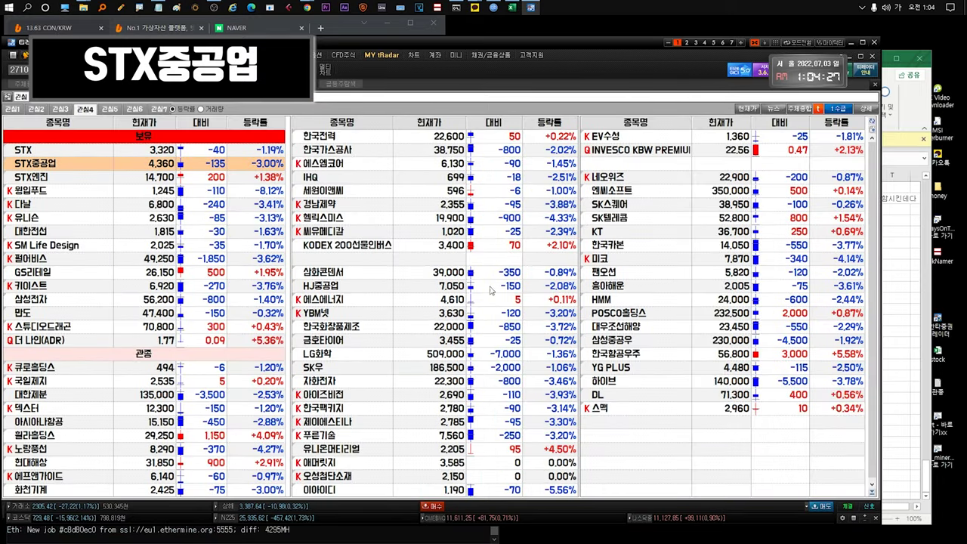
scroll(837, 325, "up", 5)
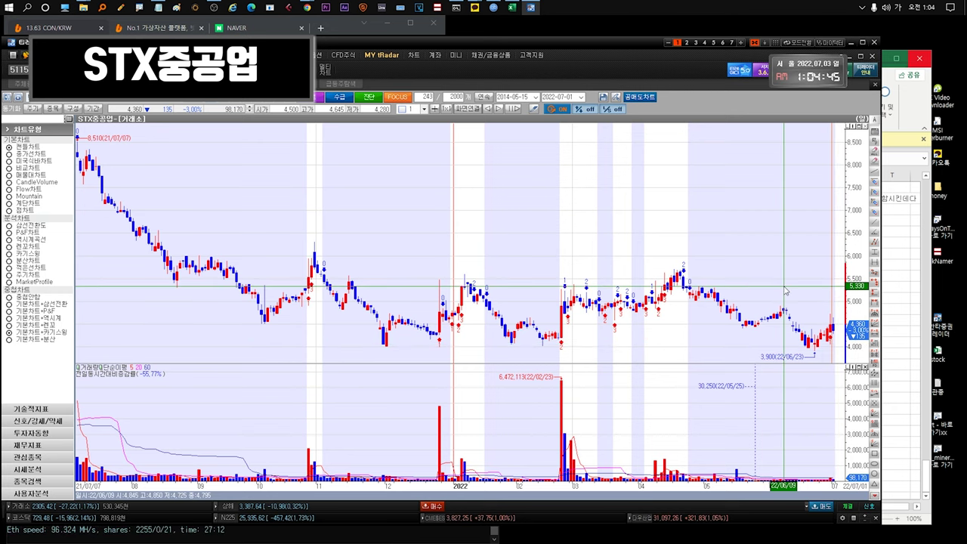
Return to the stx중 sheet in Excel and read the STX에너지솔루션 SOFC note in B253, highlighting its full text.
left_click(512, 8)
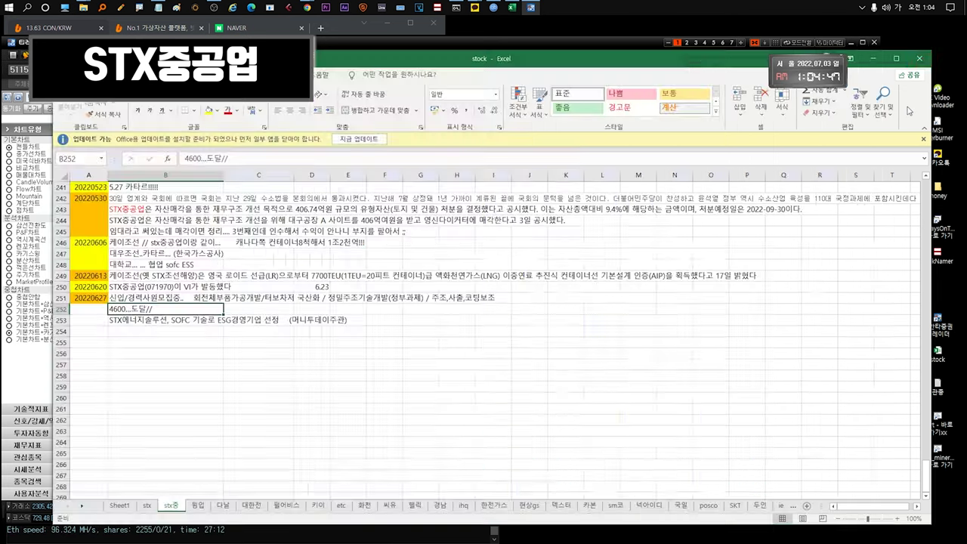
left_click(147, 322)
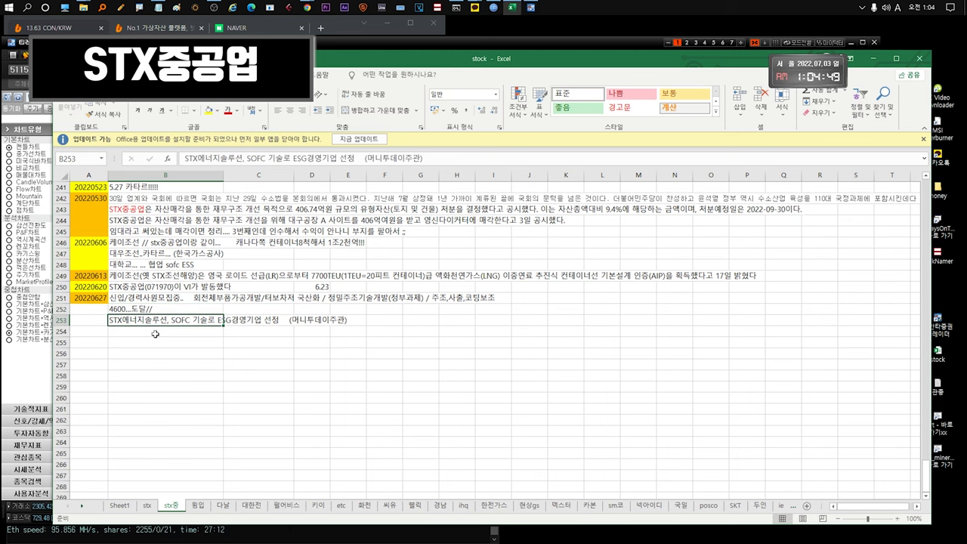
key("alt+Tab")
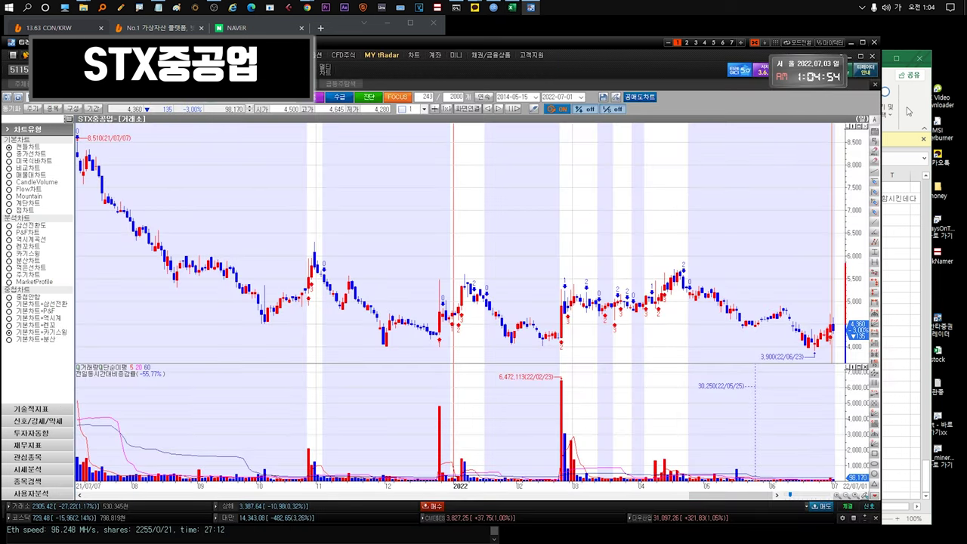
key("alt+Tab")
left_click(136, 336)
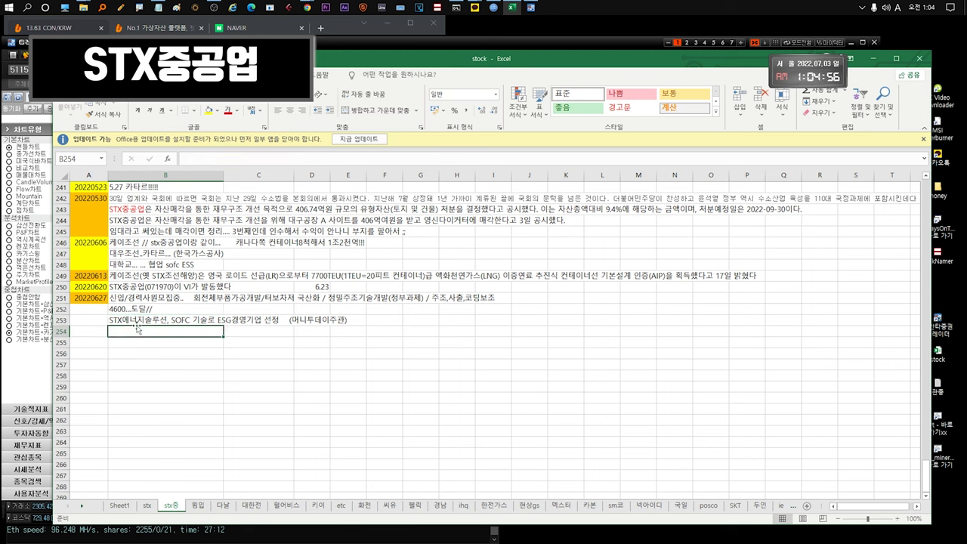
left_click(139, 322)
double_click(145, 323)
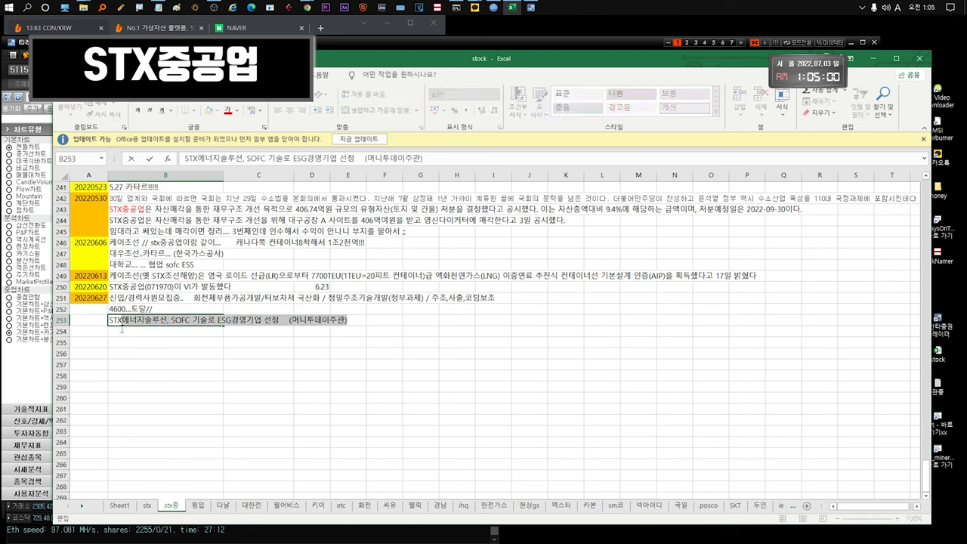
left_click(157, 323)
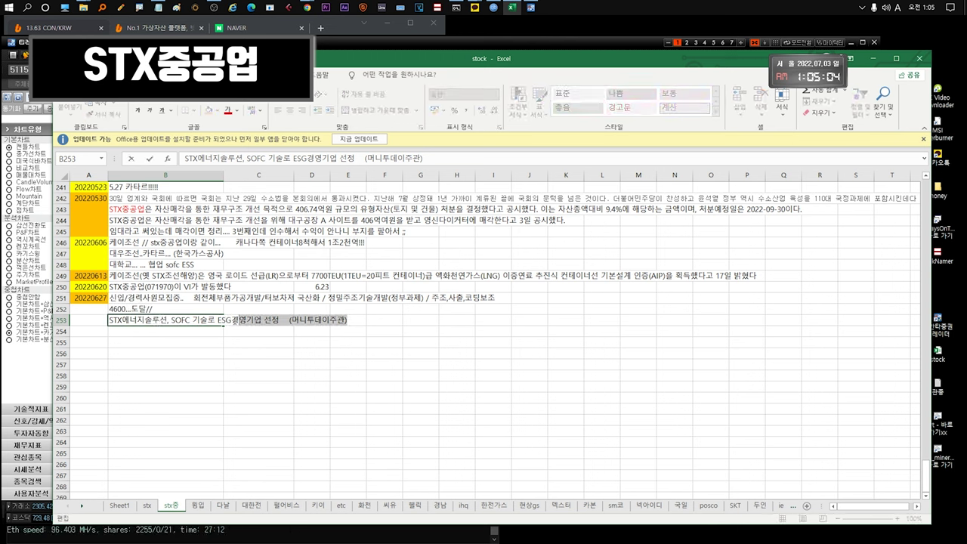
Reread the STX에너지솔루션 note in B253 and check it against the STX중공업 chart in 티레이더.
left_click(144, 331)
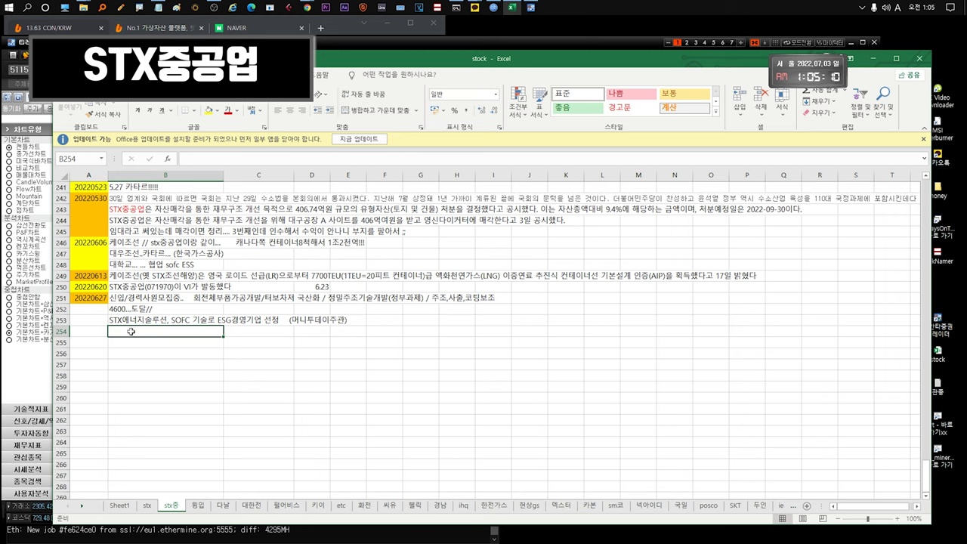
left_click(152, 321)
left_click(151, 332)
left_click(159, 324)
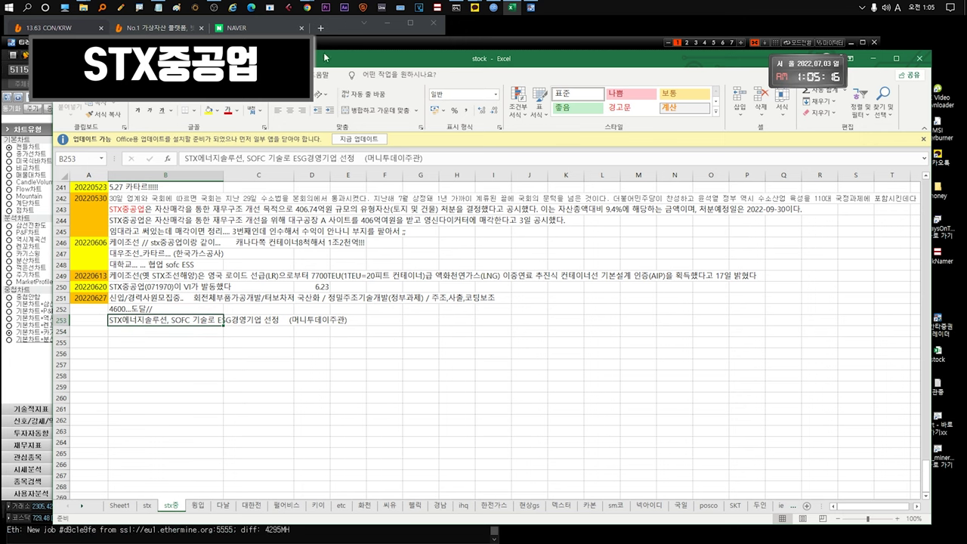
key("alt+Tab")
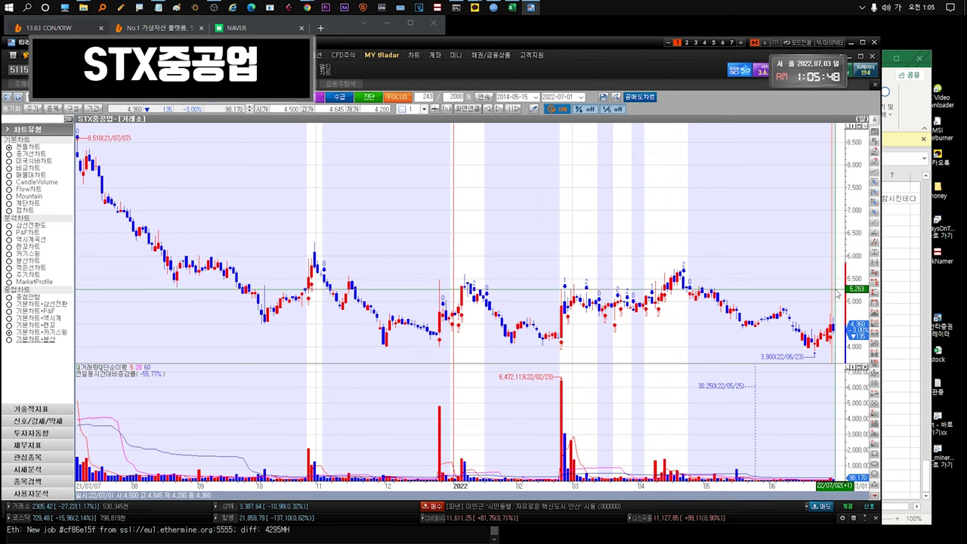
left_click(905, 115)
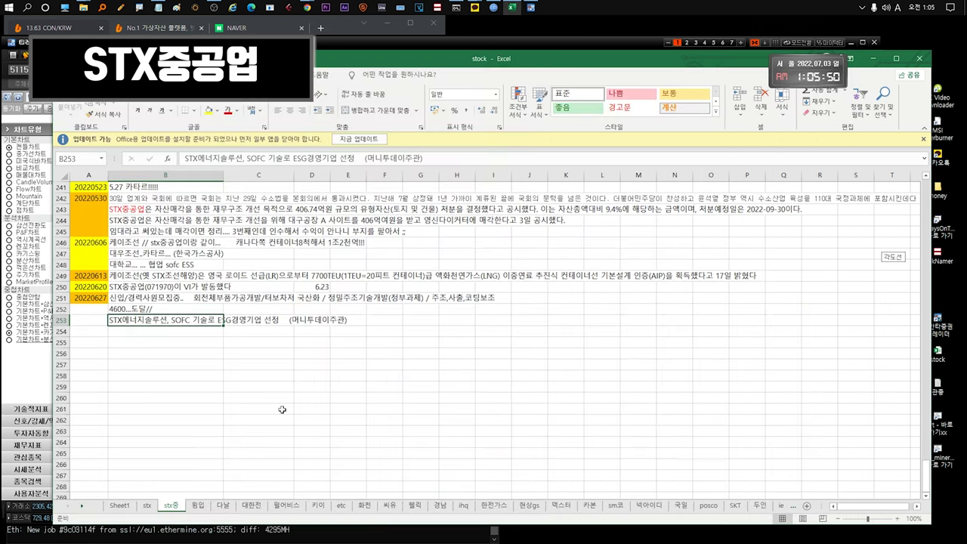
Switch to the 티레이더 watchlist and open the STX엔진 candlestick chart.
left_click(372, 43)
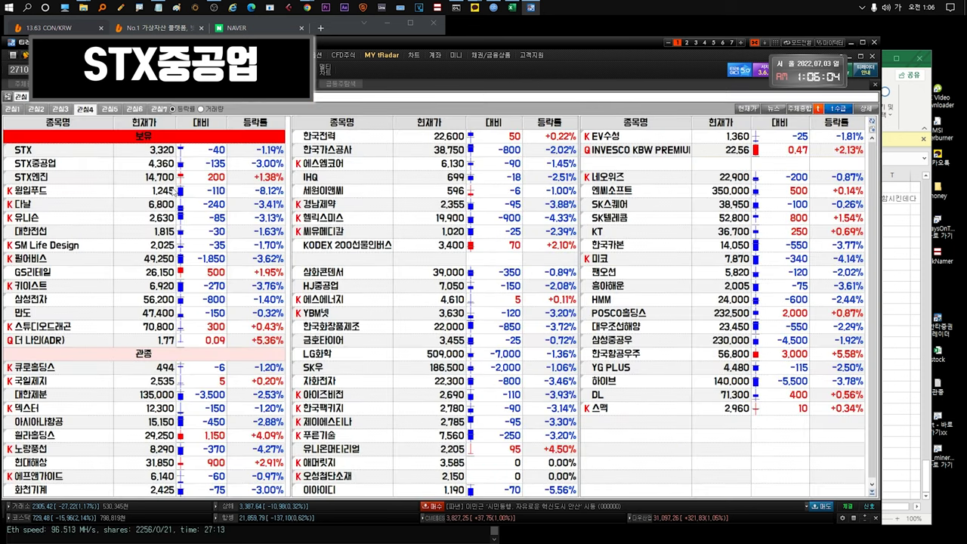
left_click(75, 178)
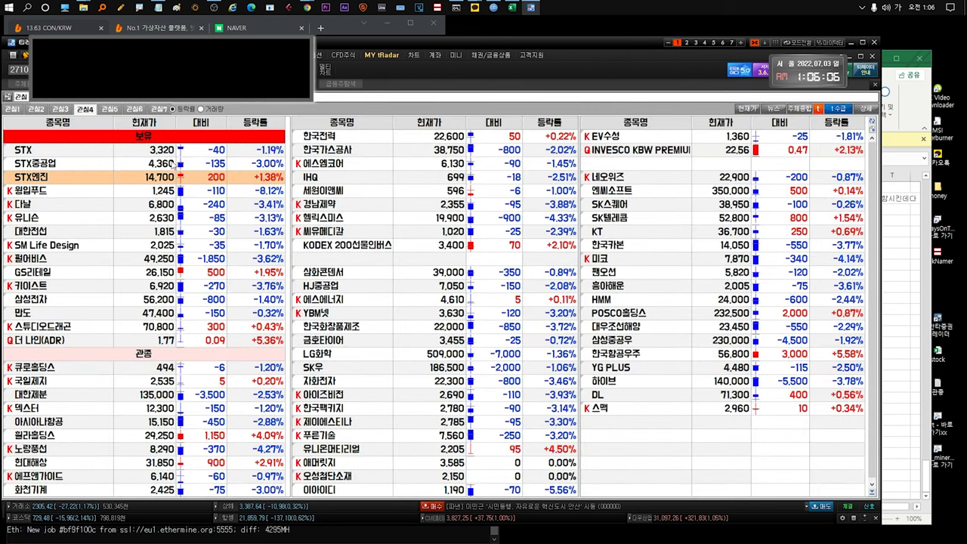
double_click(113, 177)
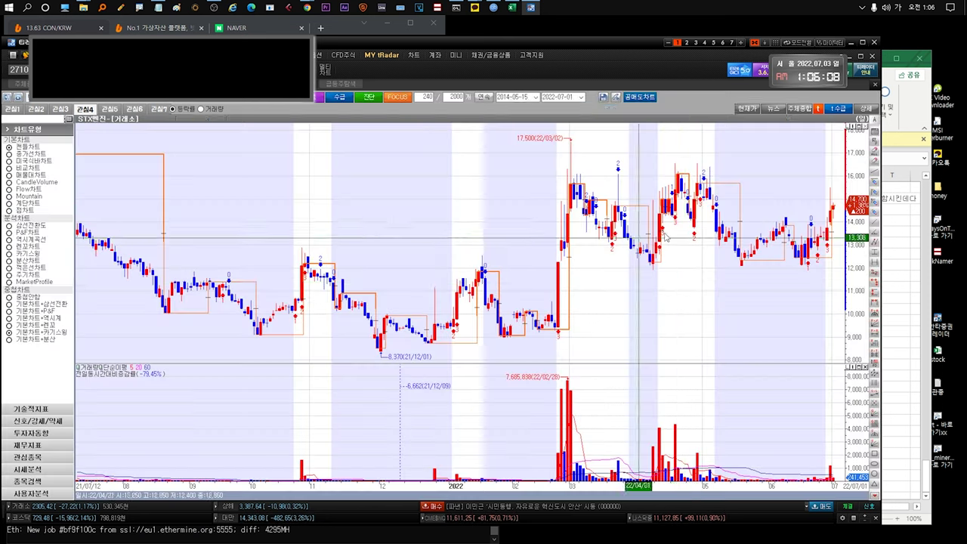
Return to the watchlist, open the 윙입푸드 chart and examine its late-June 2022 candles.
key("Escape")
double_click(61, 190)
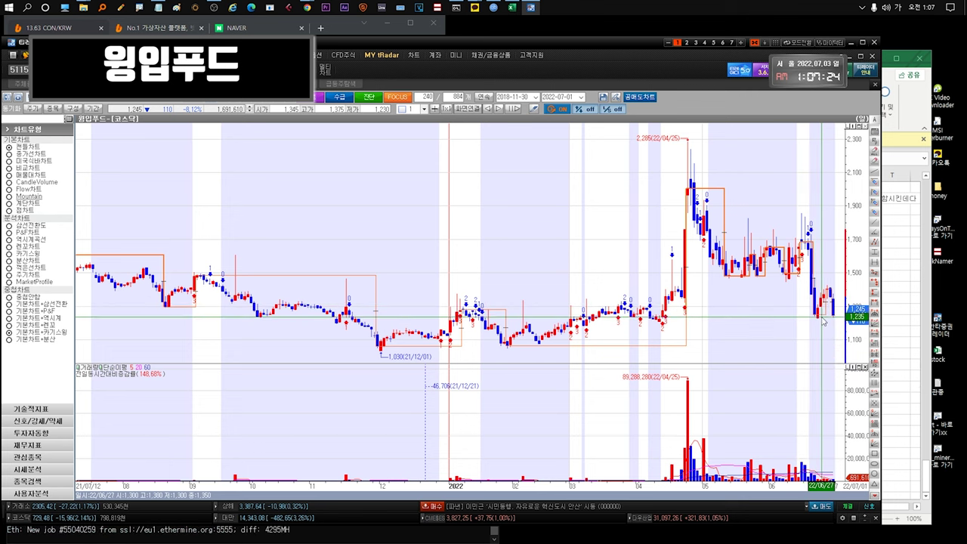
mouse_move(823, 321)
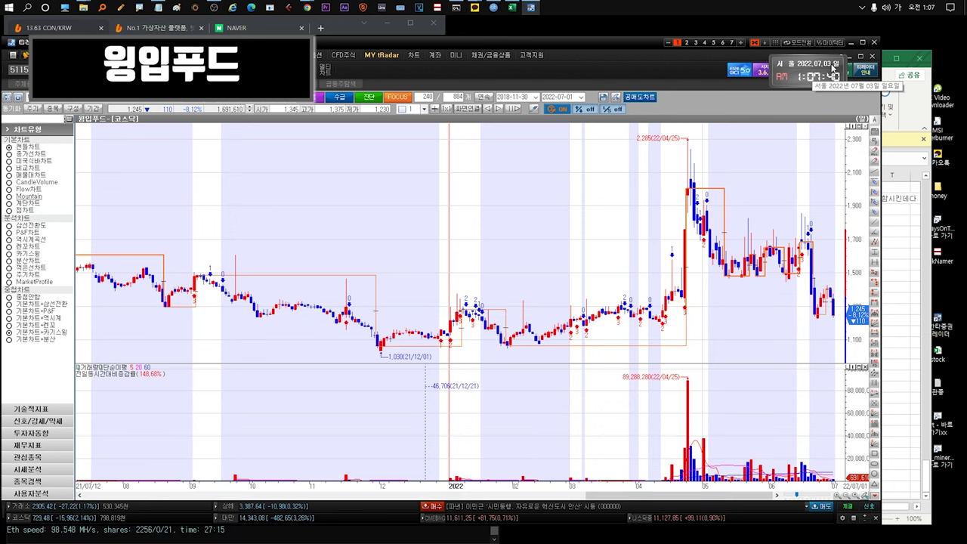
Switch to the stock workbook and open the 윙입 sheet to view its latest notes up to the 20220627 row.
left_click(923, 108)
left_click(201, 506)
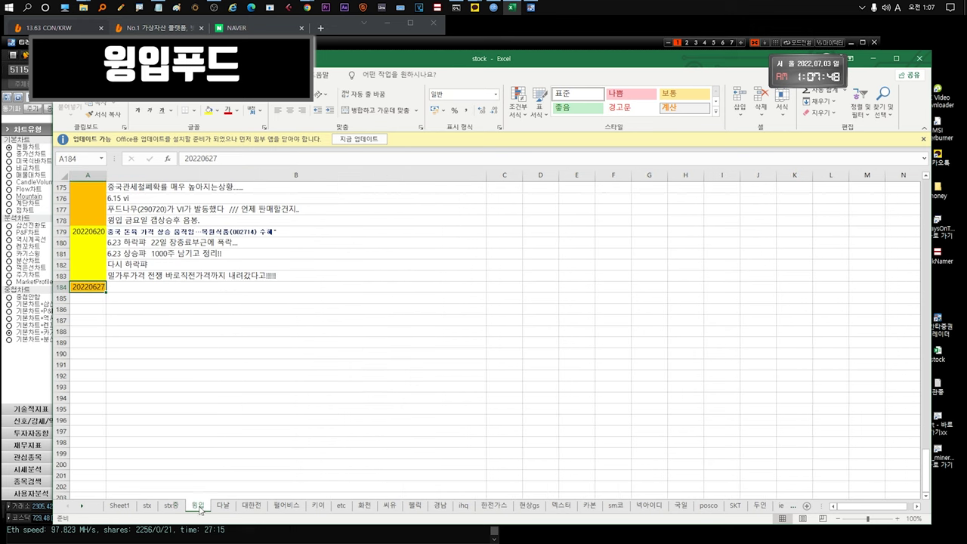
left_click(139, 297)
Check 다날 in the 티레이더 watchlist, and open the 다날 sheet of the stock workbook to view its latest notes.
key("alt+Tab")
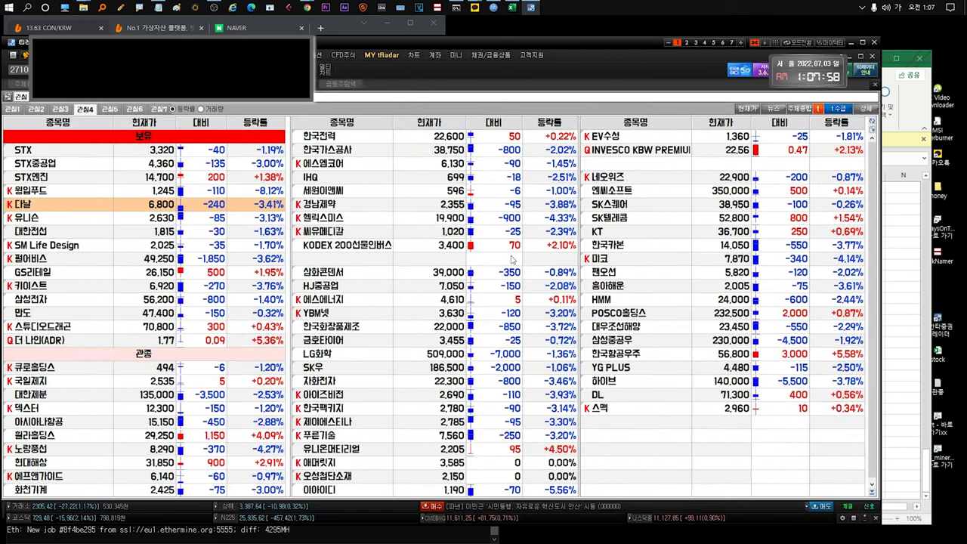
key("alt+Tab")
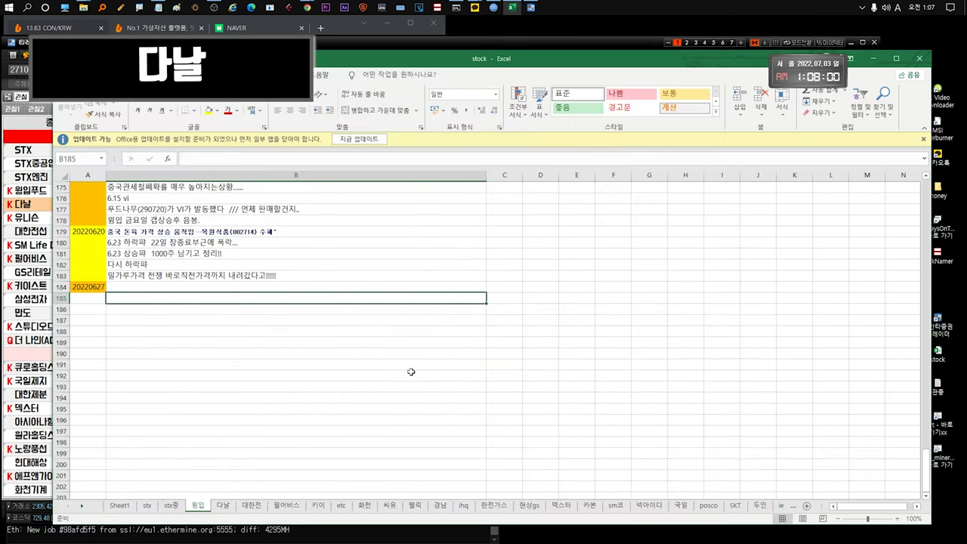
left_click(222, 509)
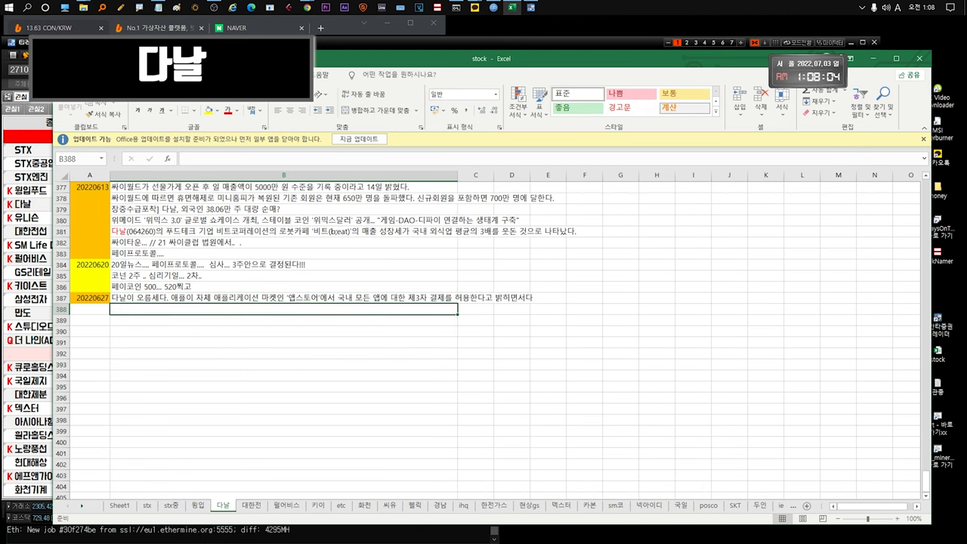